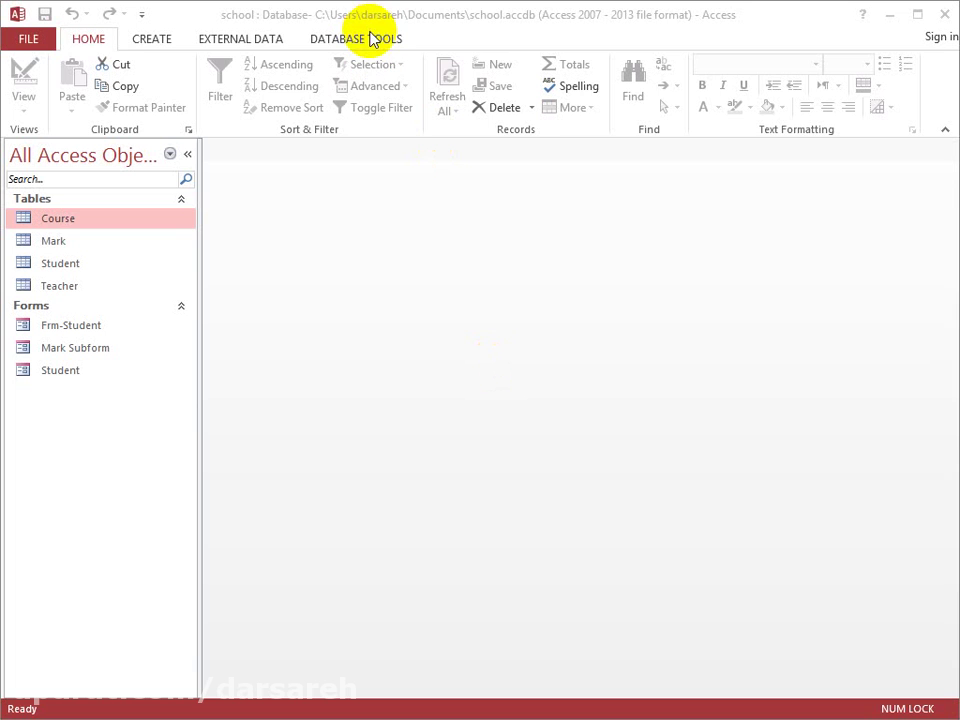
Open the database relationships and review the settings of the Student–Mark and Course–Mark relationships.
click(358, 40)
click(229, 106)
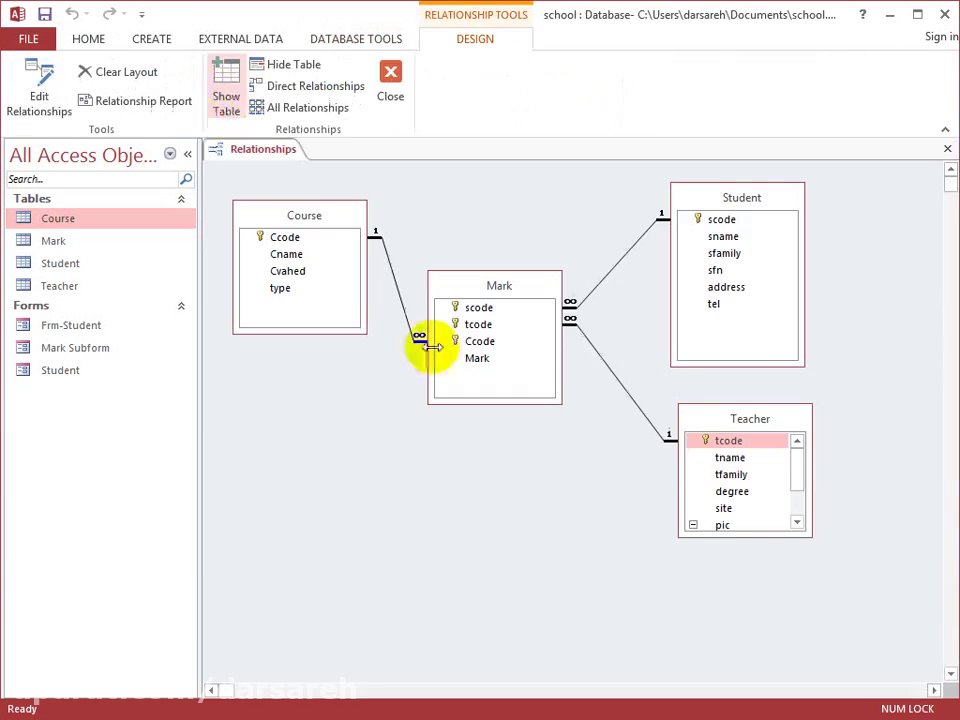
double_click(611, 270)
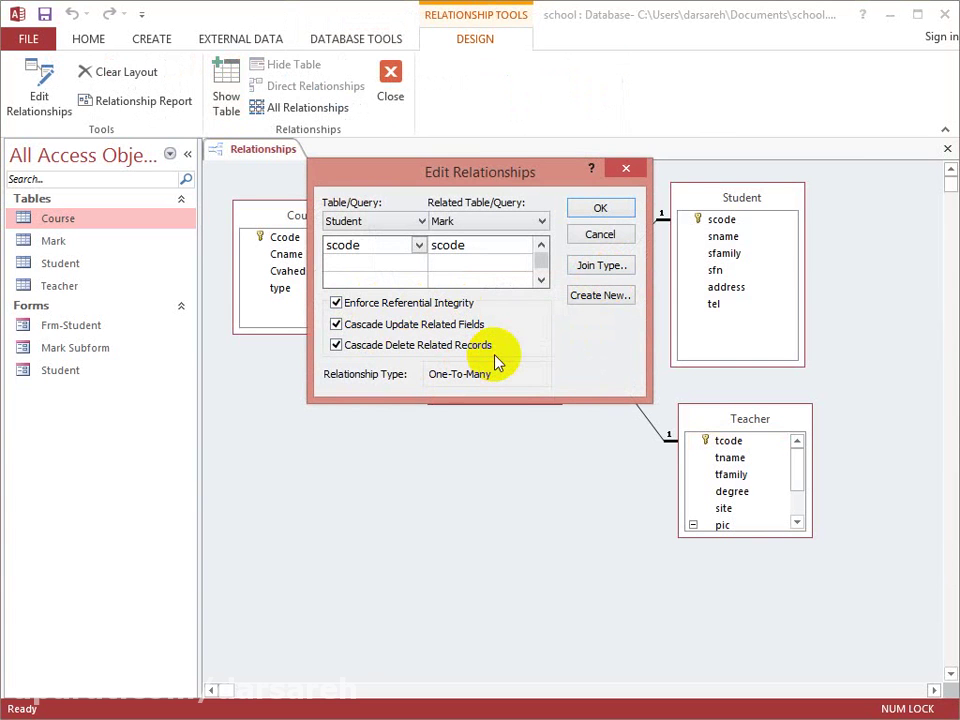
click(603, 210)
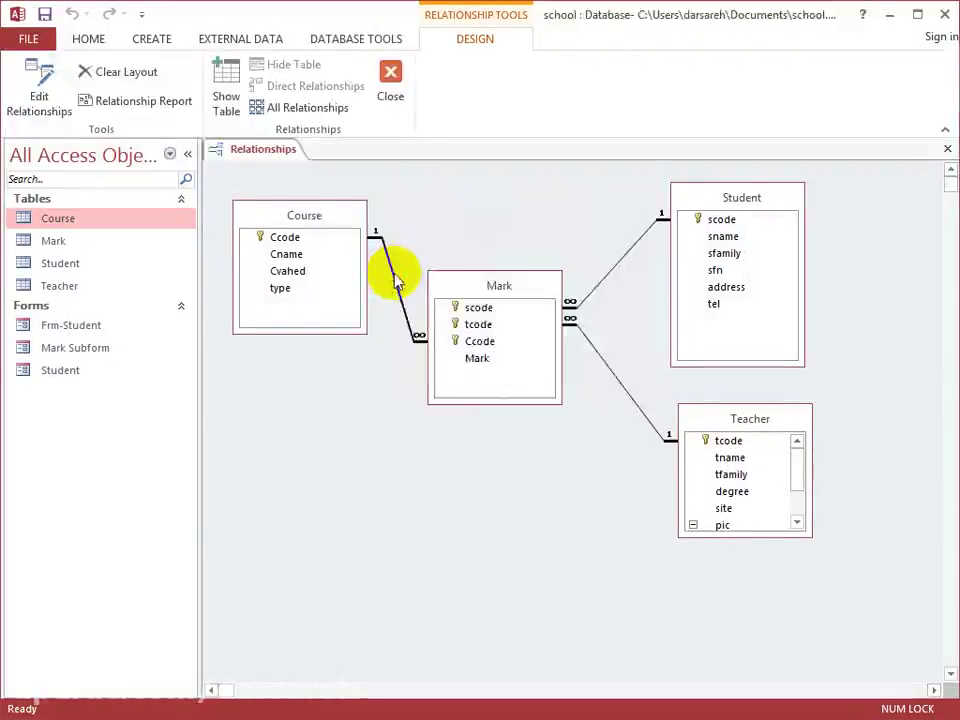
double_click(397, 283)
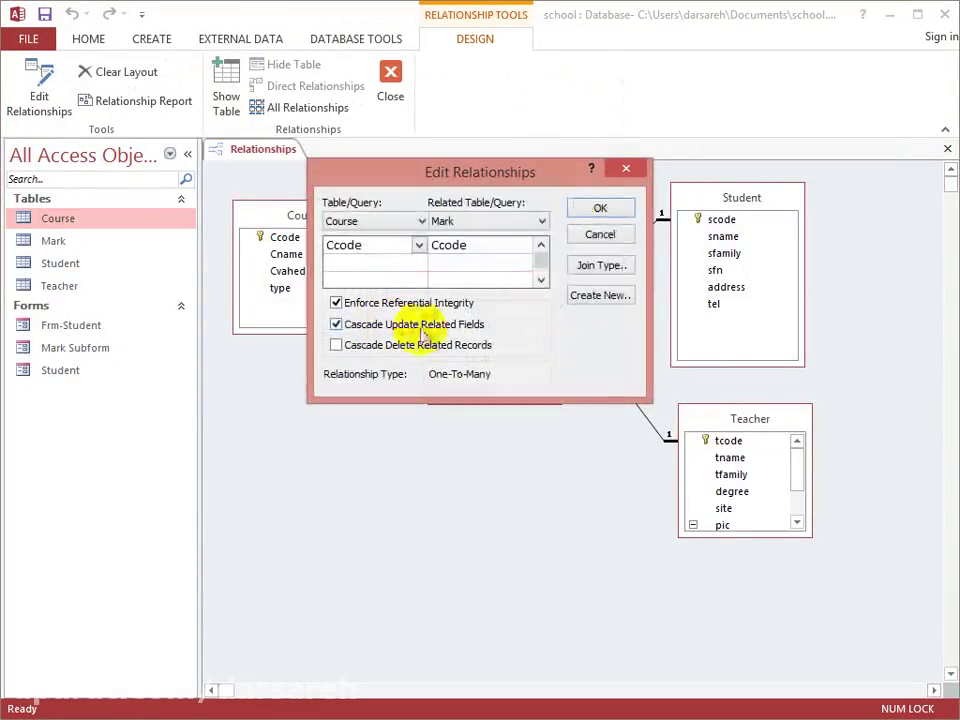
click(600, 212)
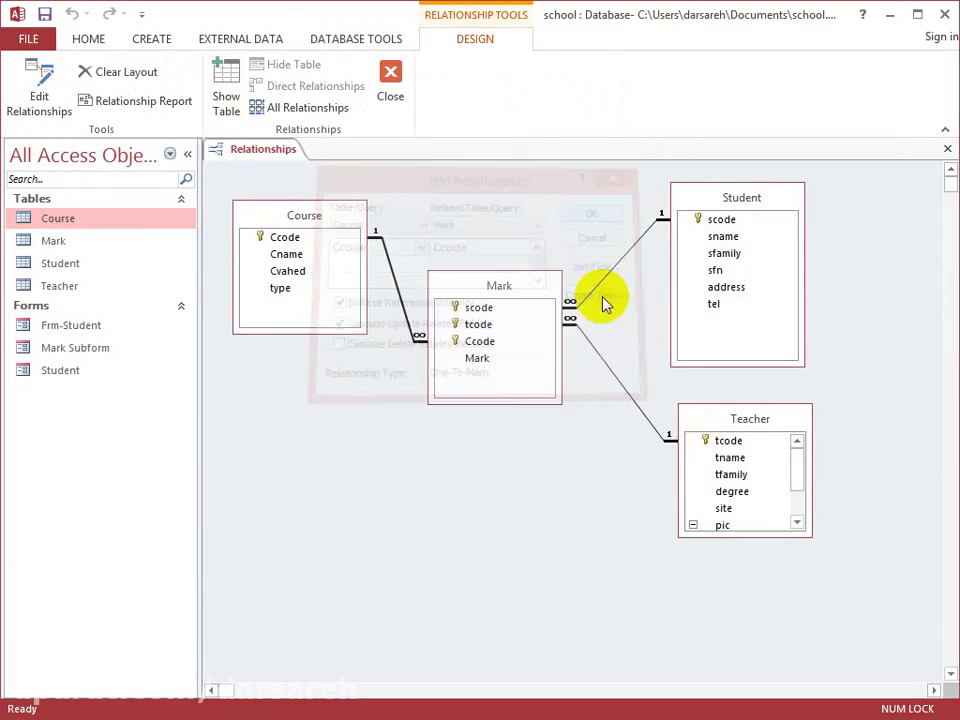
Review the Teacher–Mark relationship's integrity and cascade settings, and close the relationships diagram.
double_click(612, 372)
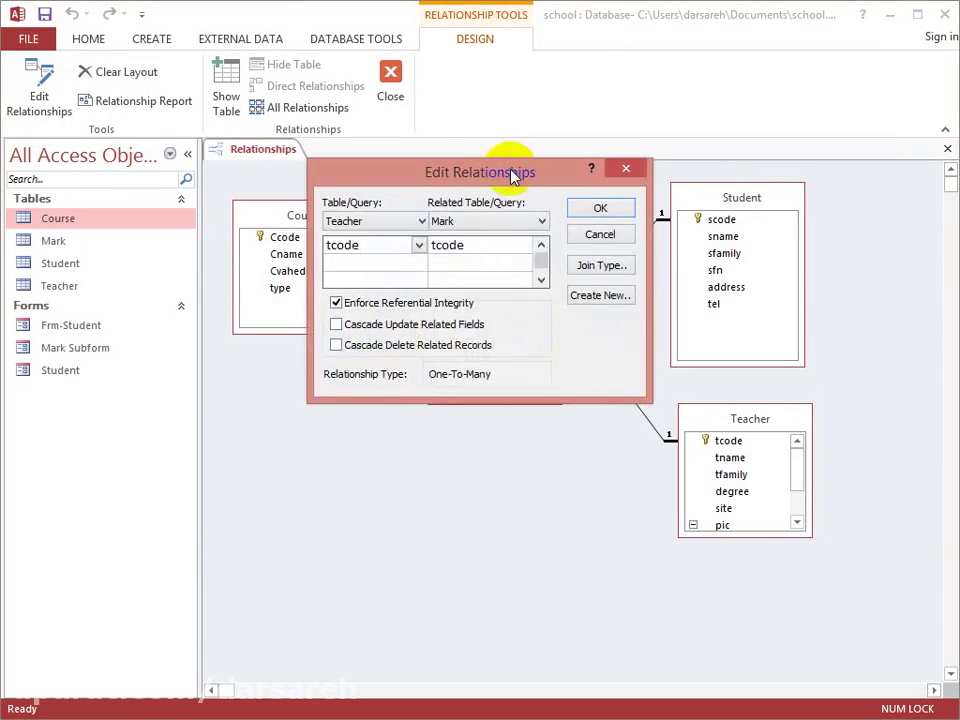
drag(512, 175, 400, 323)
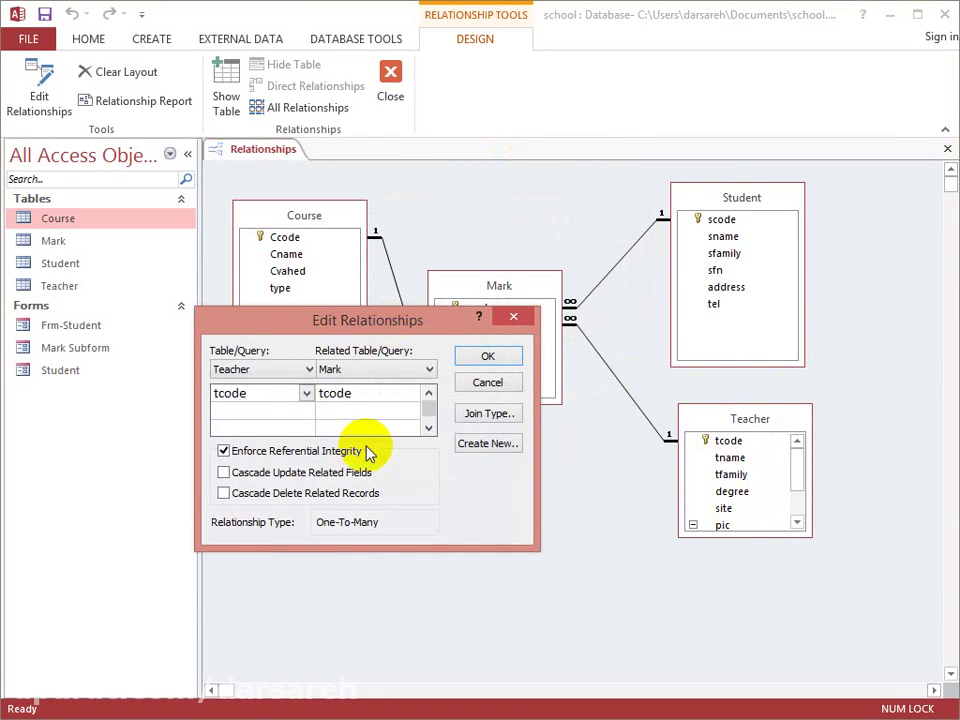
drag(375, 317, 378, 362)
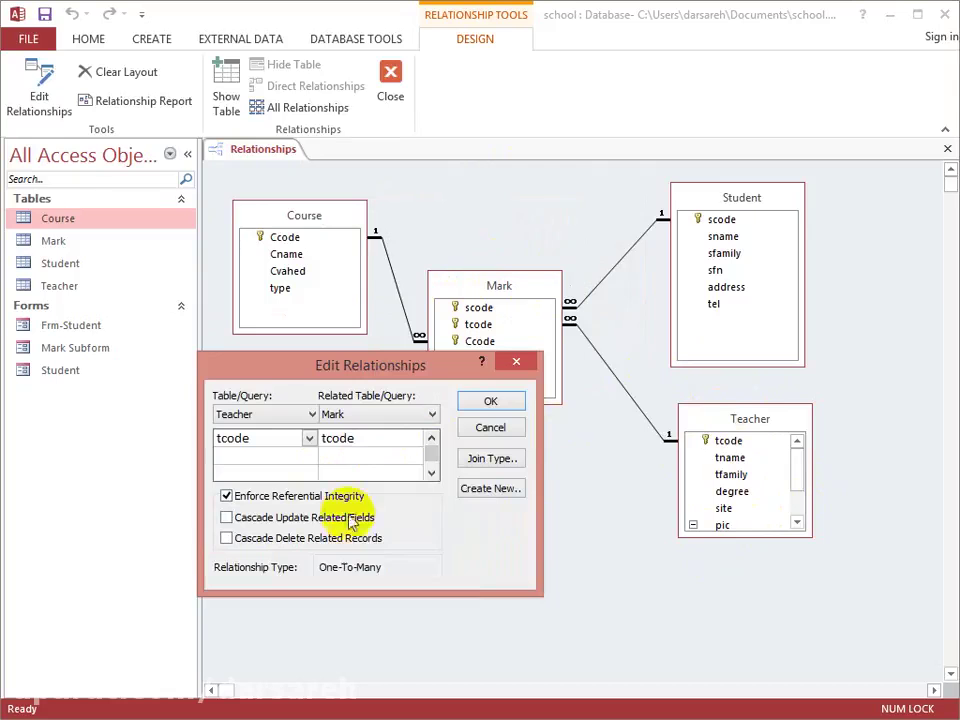
click(490, 405)
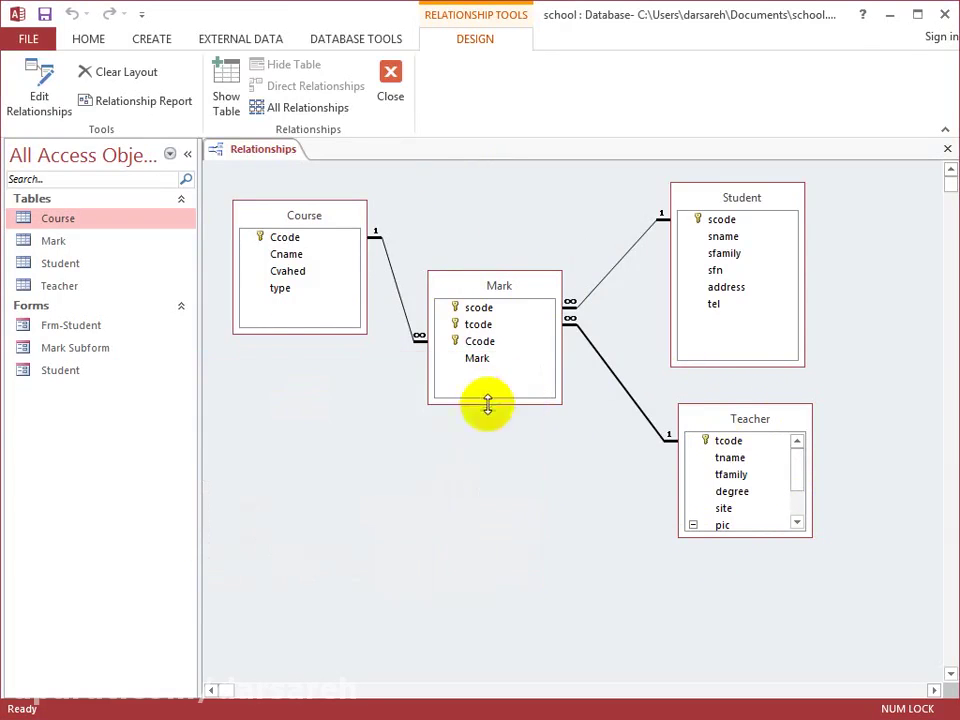
click(391, 84)
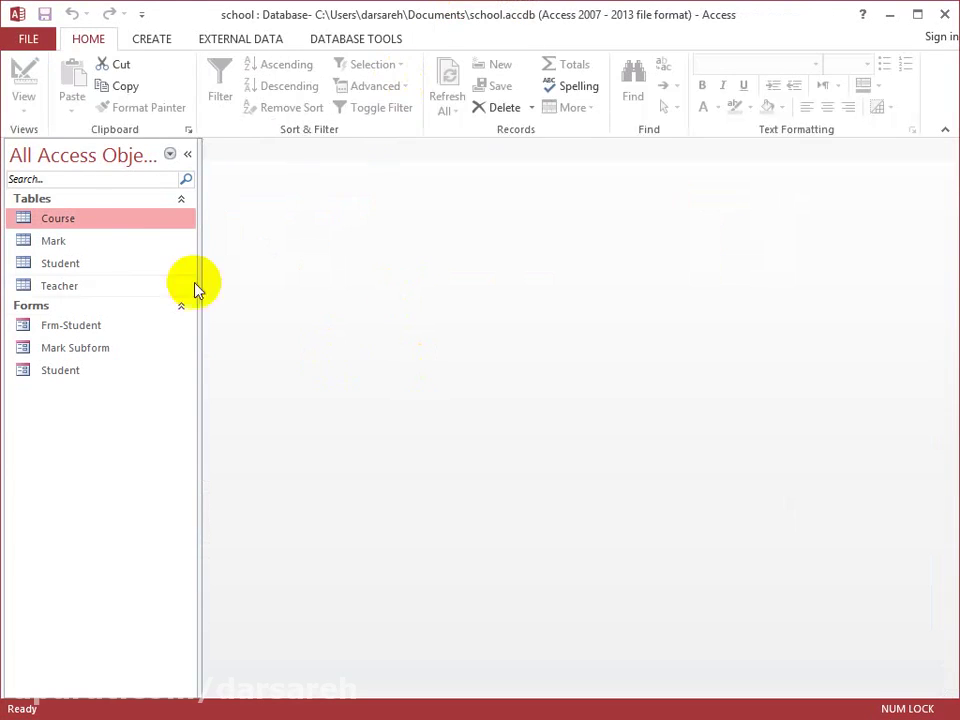
Look through the records of the Course, Student, Teacher and Mark tables, and close all of them.
click(80, 221)
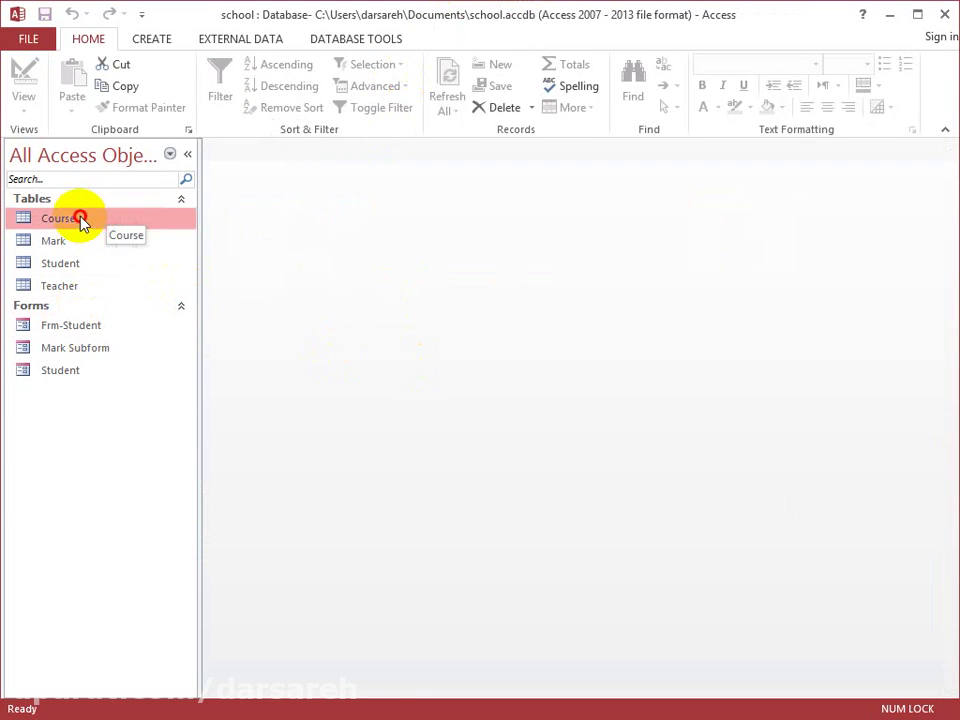
double_click(65, 224)
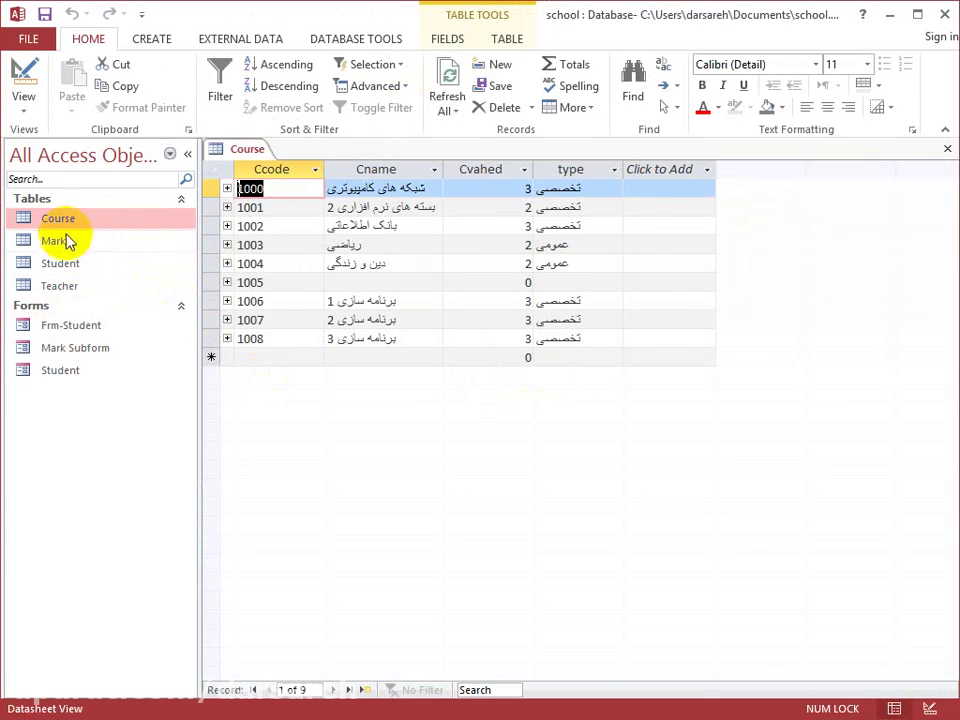
double_click(62, 264)
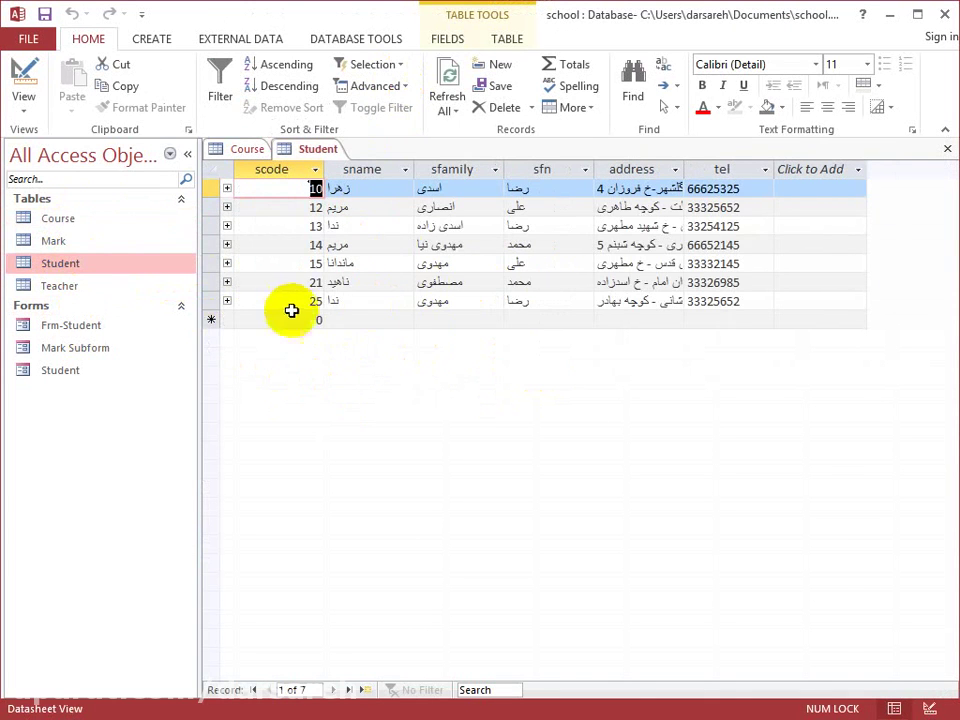
double_click(95, 290)
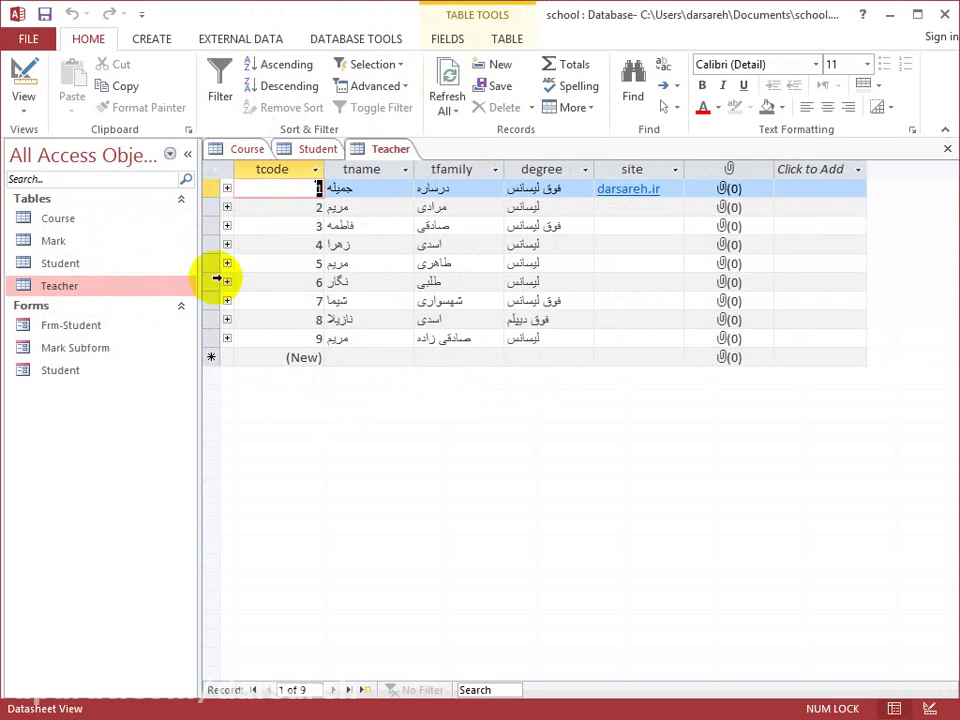
double_click(77, 245)
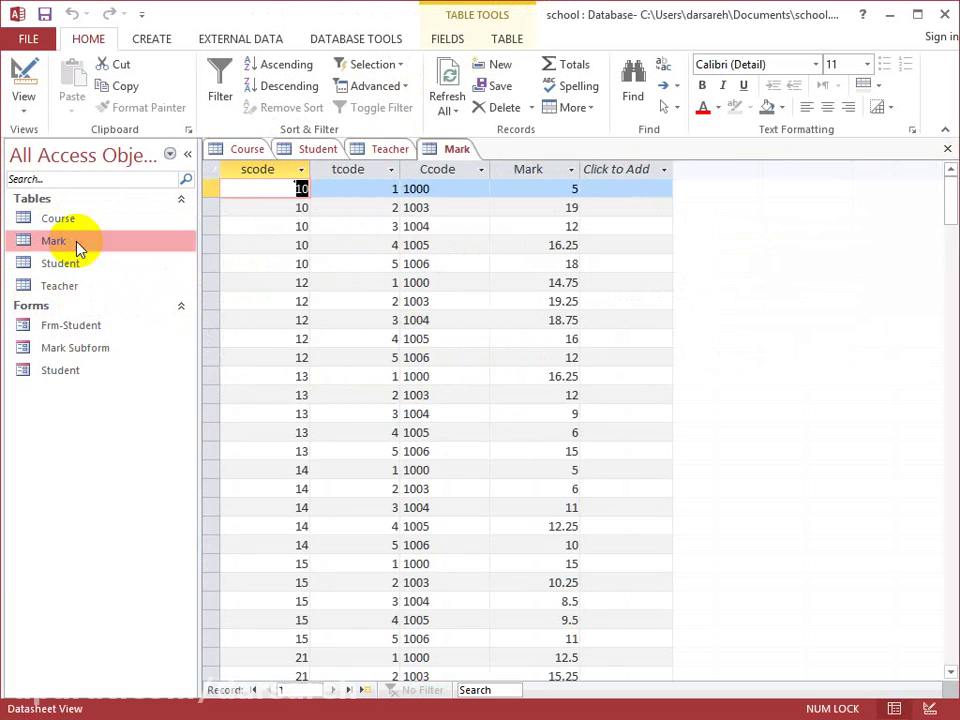
right_click(463, 155)
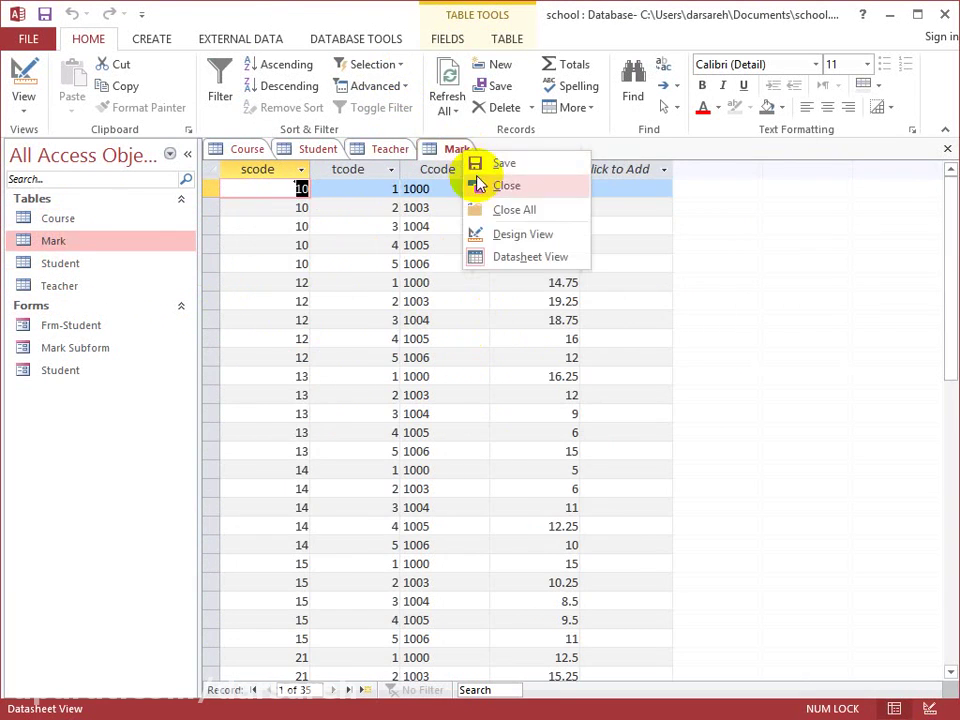
click(478, 207)
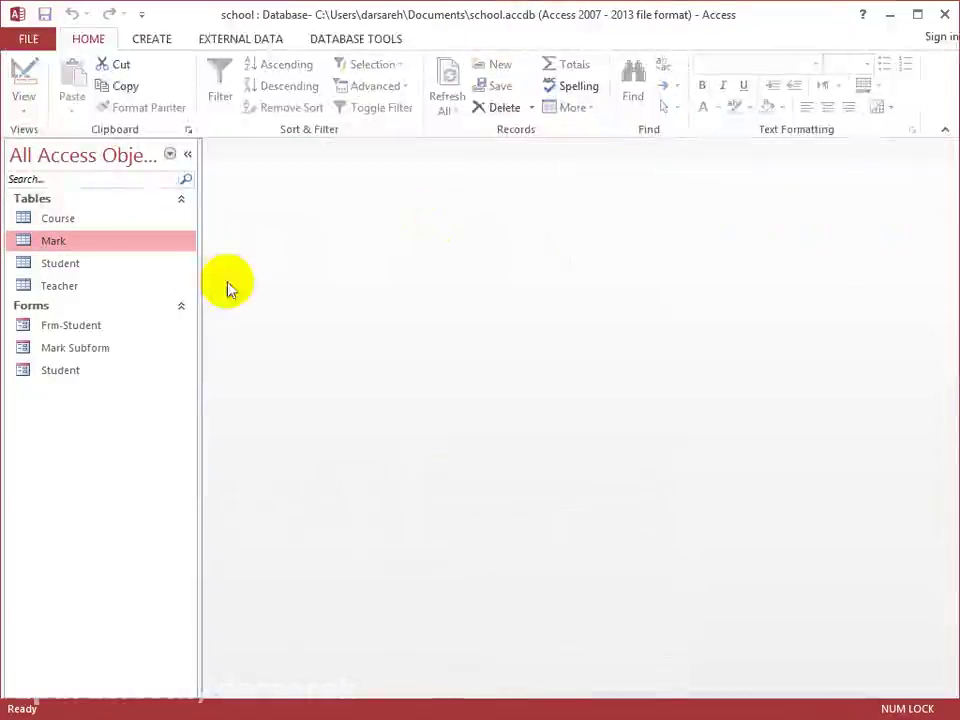
View the Student form with its Mark subform and close it.
double_click(64, 374)
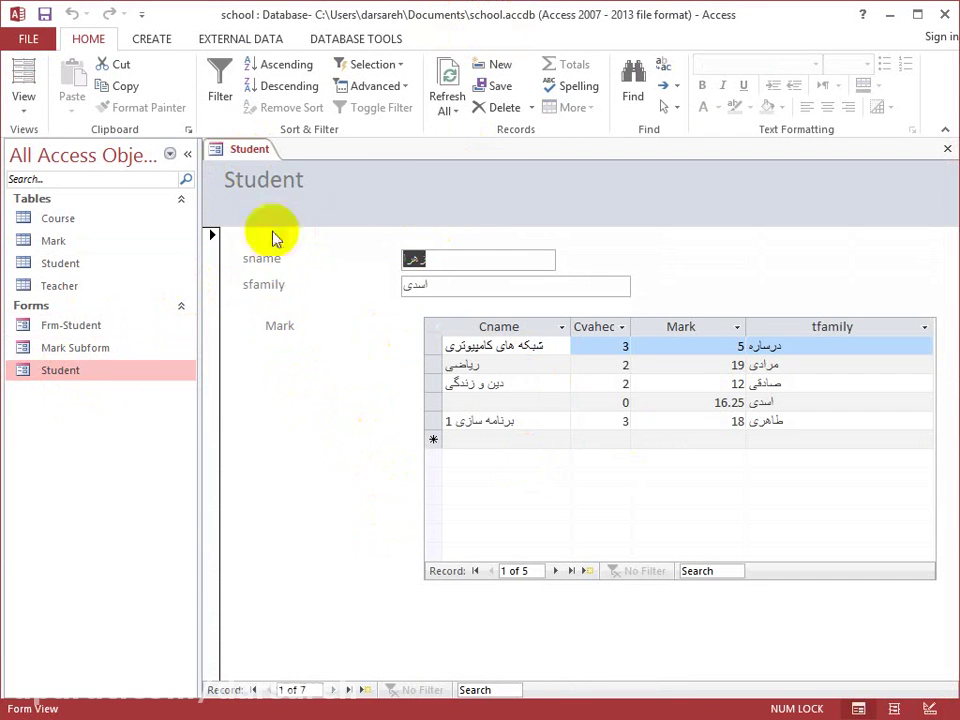
right_click(255, 158)
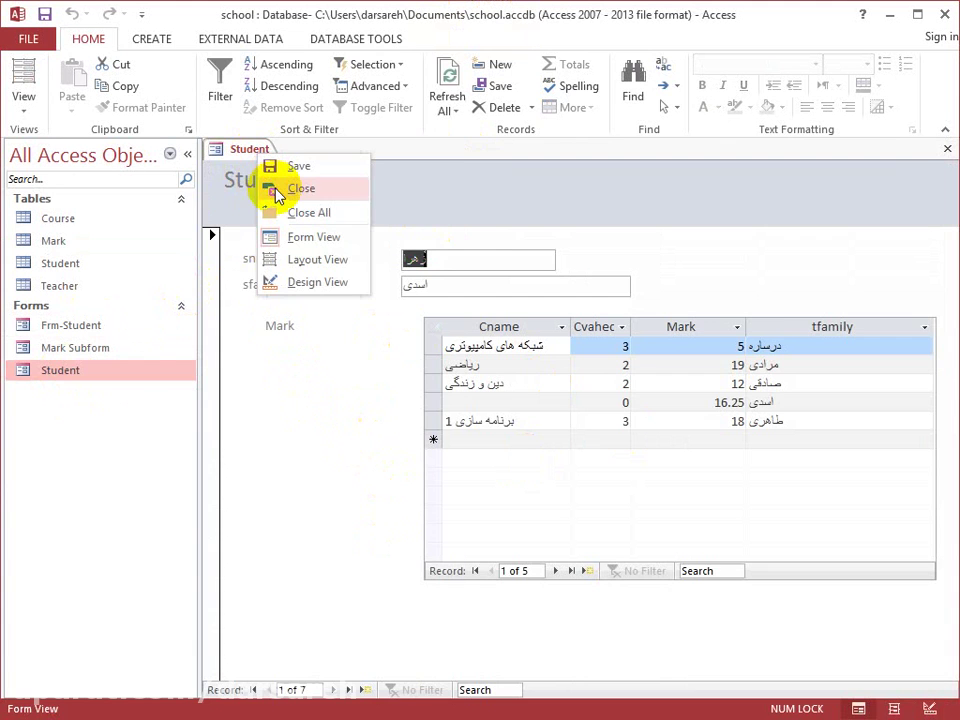
click(278, 191)
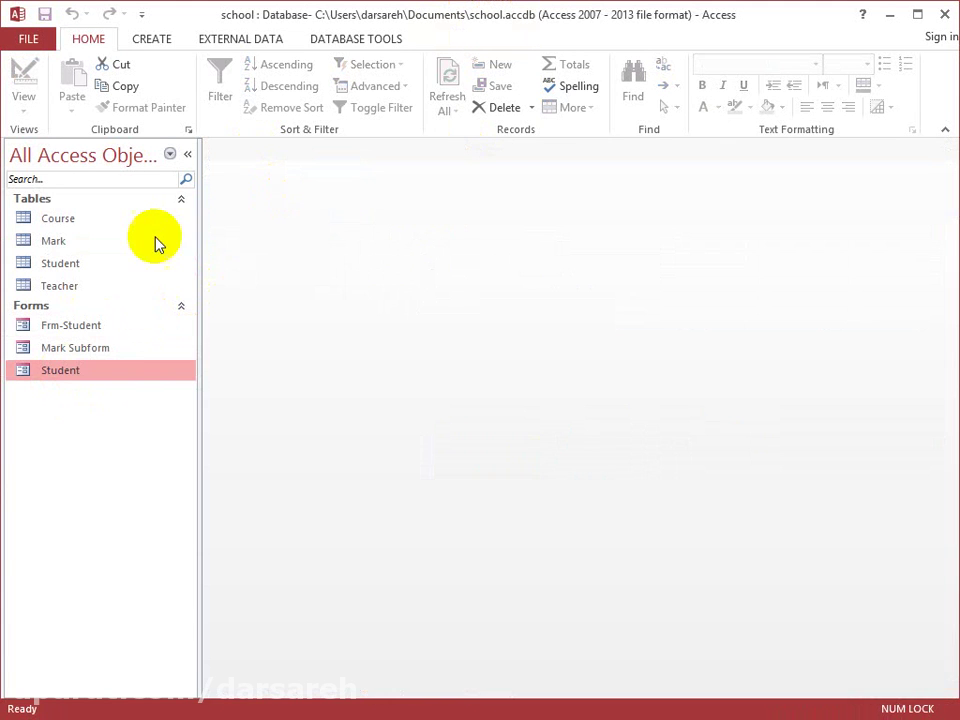
Open the Teacher table in Design View and set the tcode field's caption to "کد معلم".
click(76, 287)
right_click(77, 287)
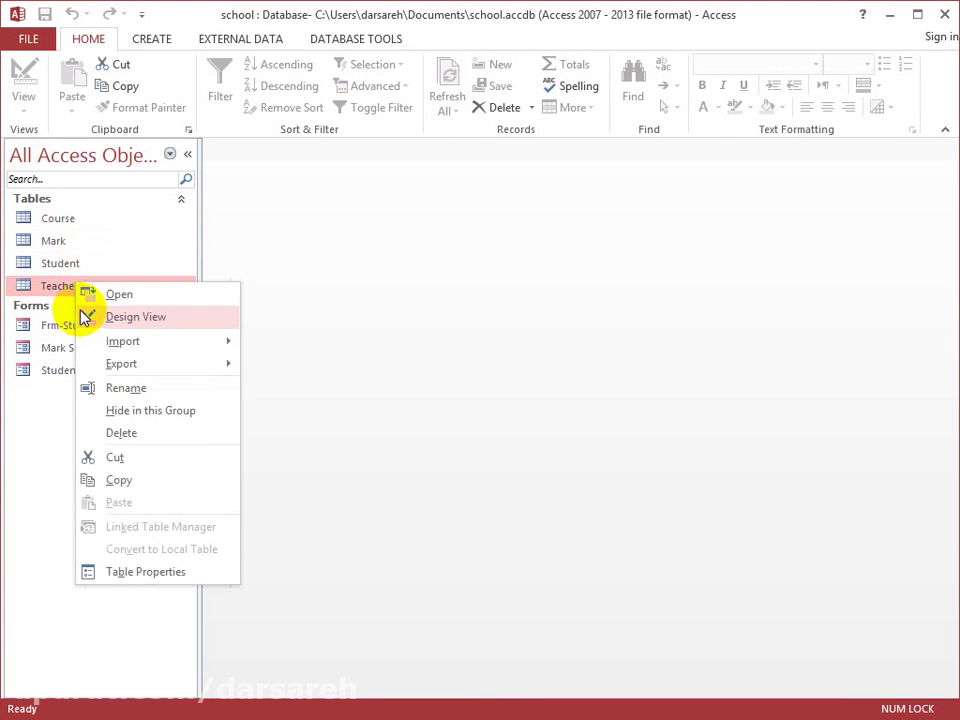
click(87, 314)
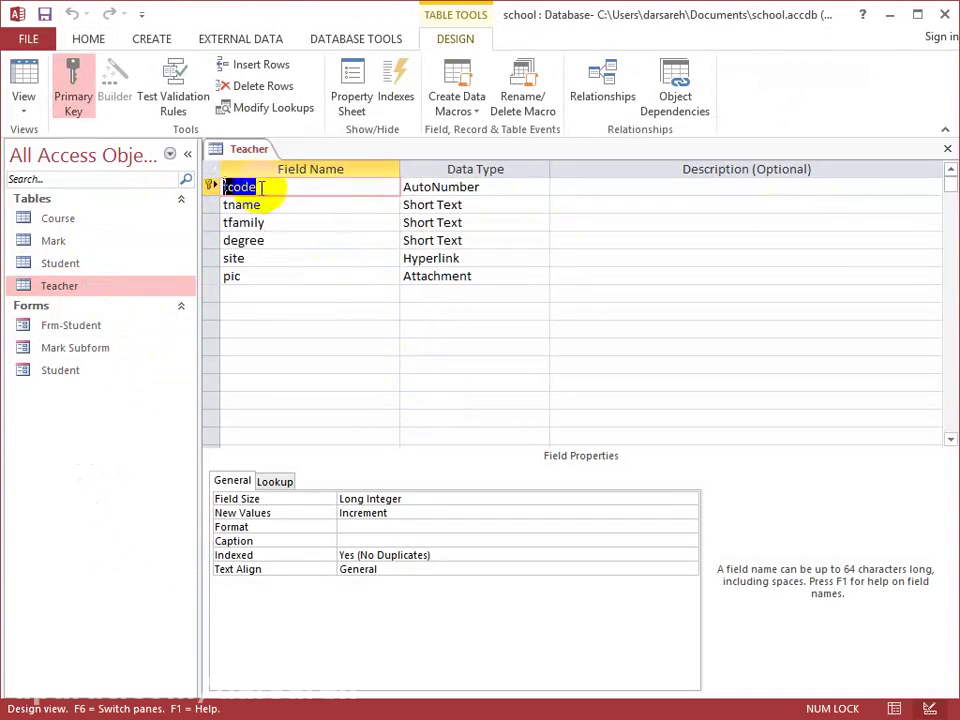
click(246, 543)
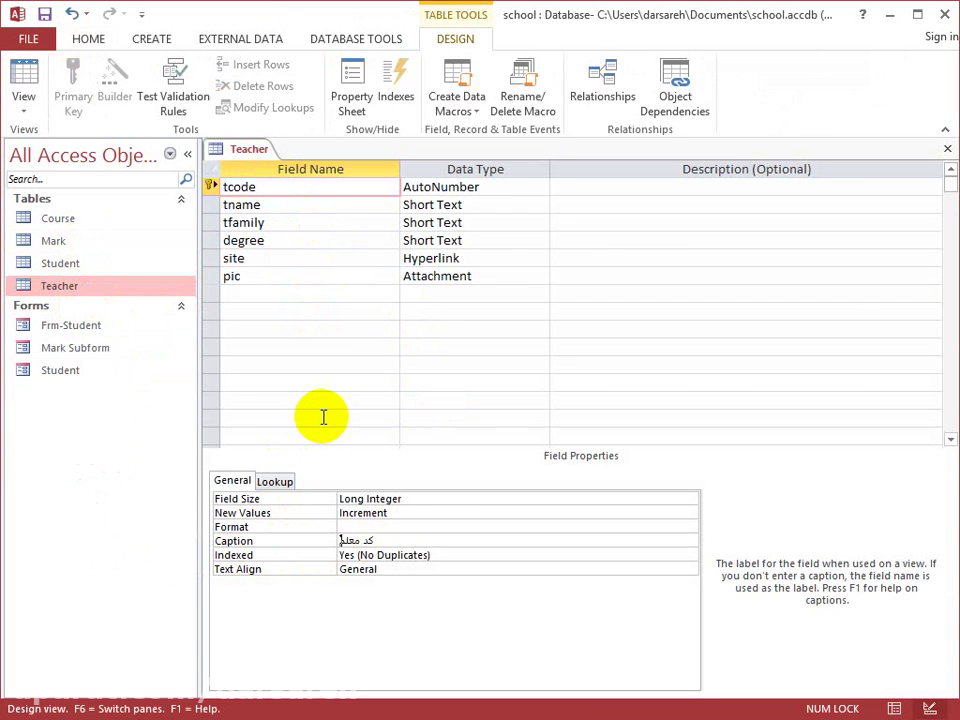
Set Persian captions for the tname (first name), tfamily (family name) and degree (educational degree) fields.
click(285, 204)
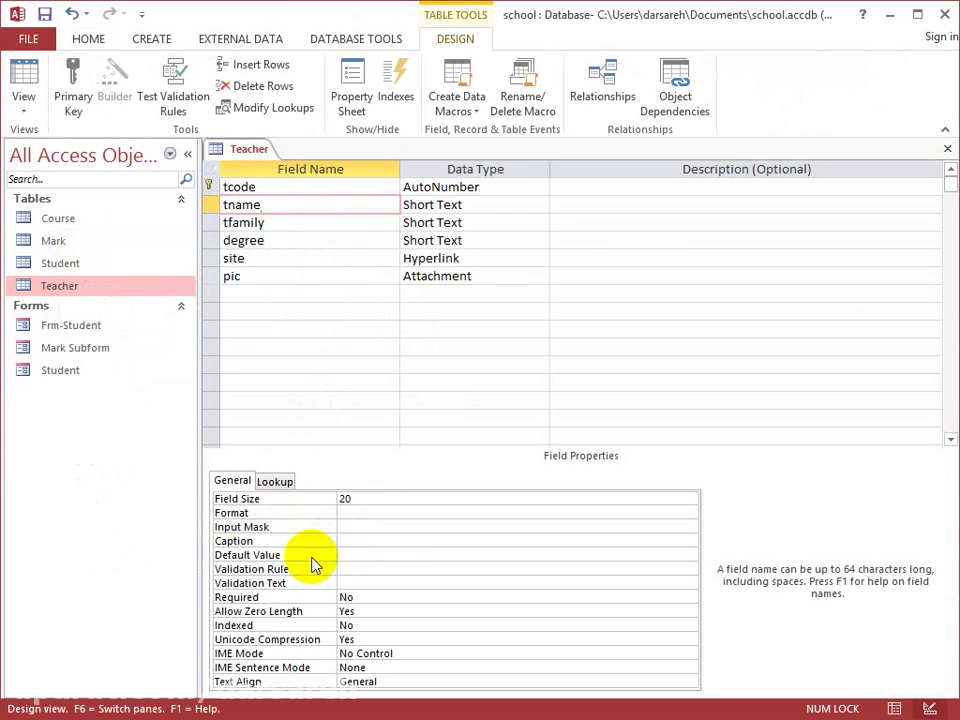
click(343, 541)
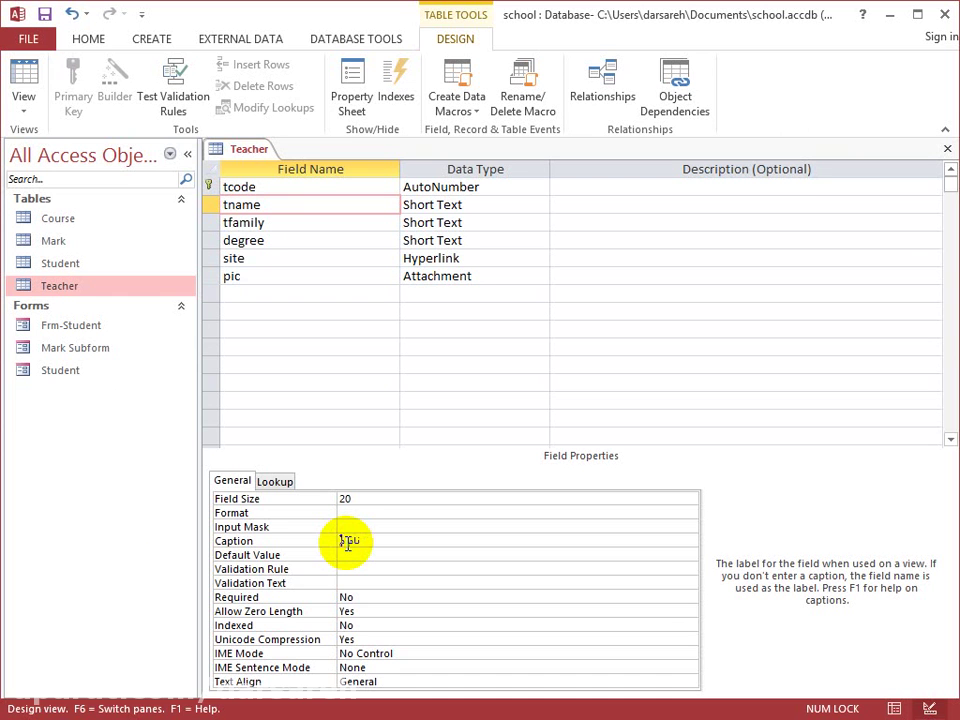
click(285, 222)
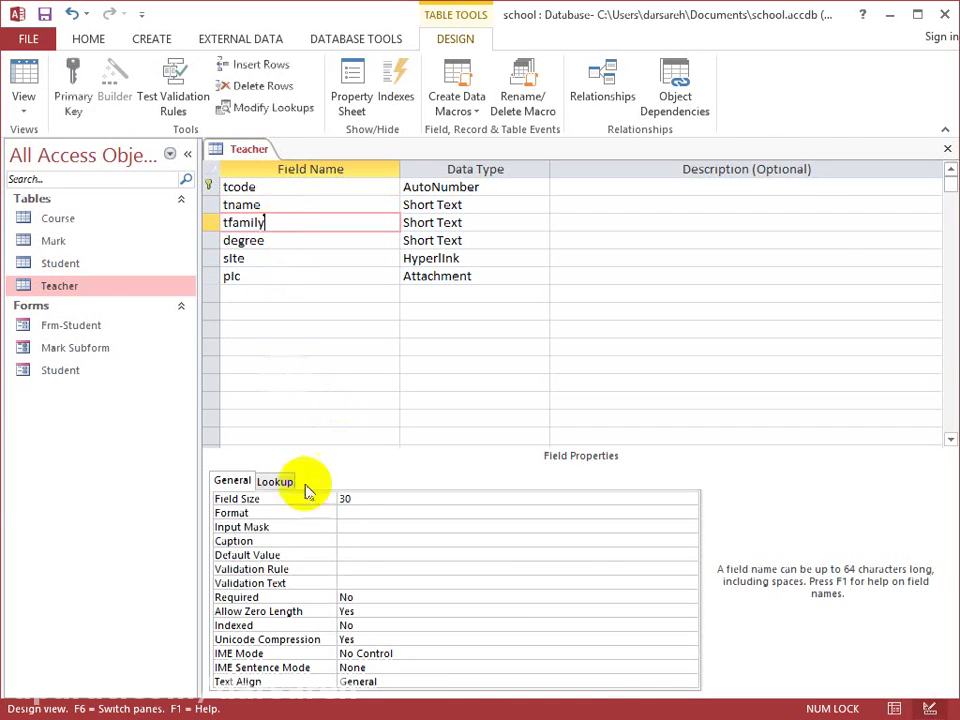
click(345, 541)
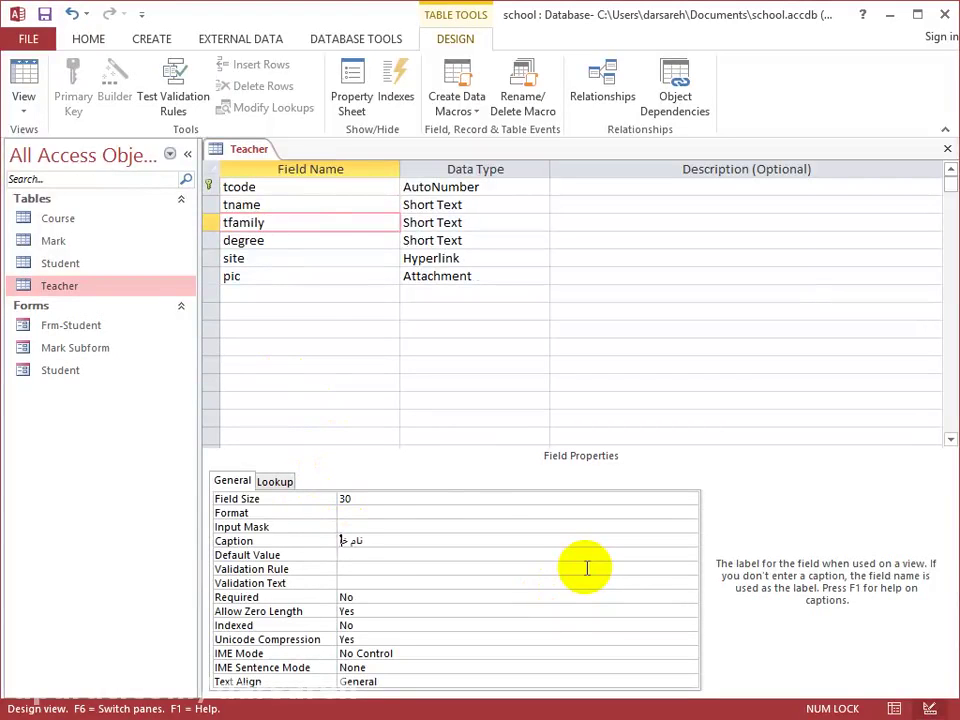
click(268, 241)
click(358, 543)
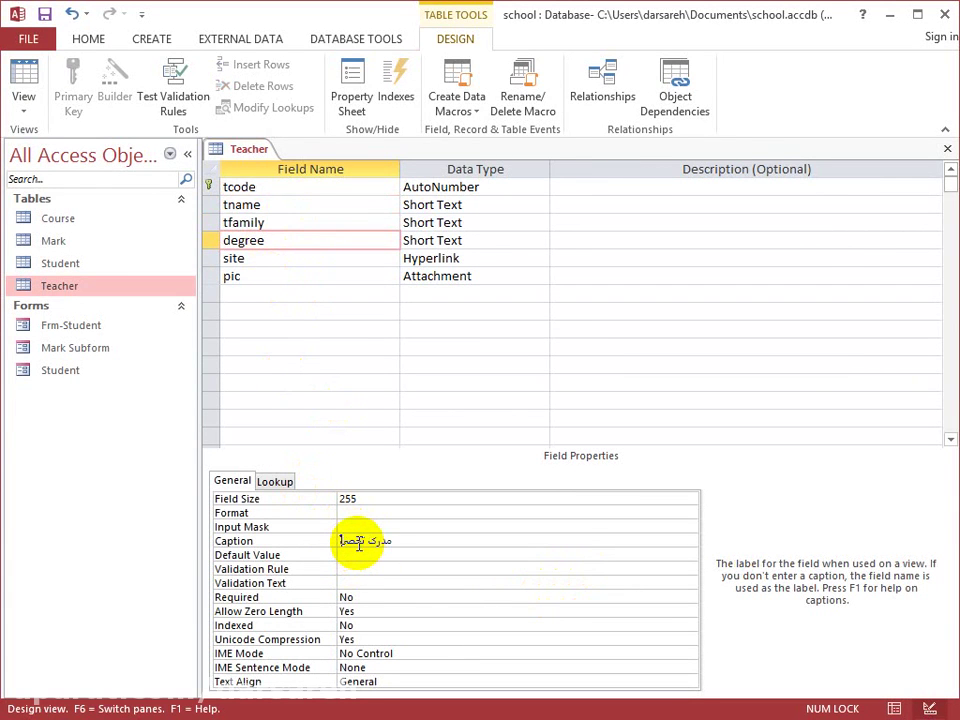
Set the site field's caption to "آدرس سایت" and the pic field's caption to "عکس".
click(248, 259)
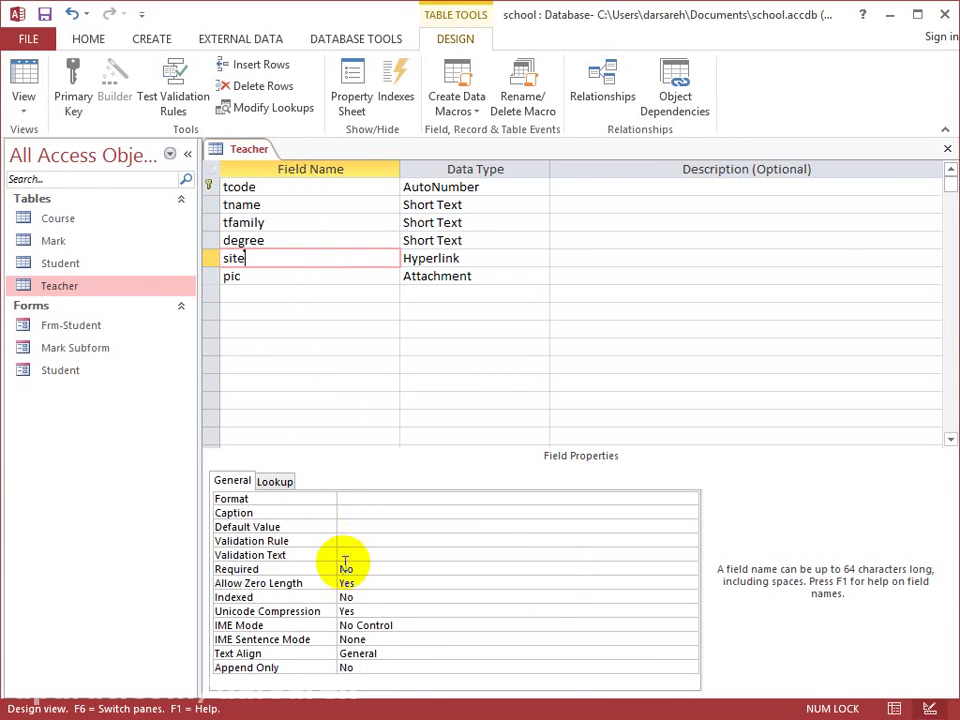
click(344, 513)
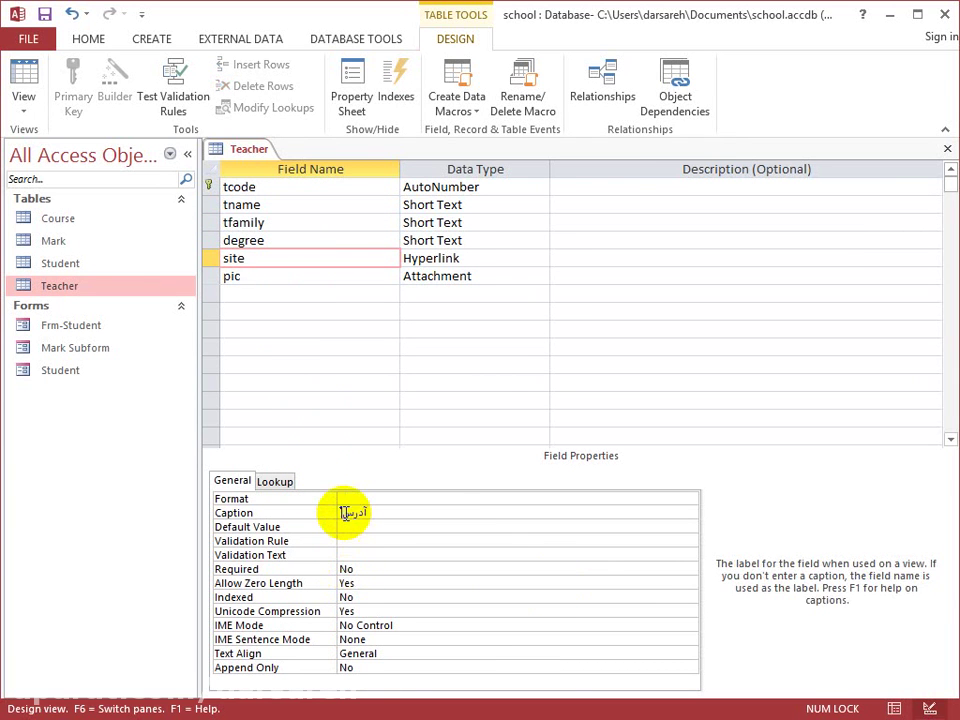
text(آدرس سایت)
click(240, 276)
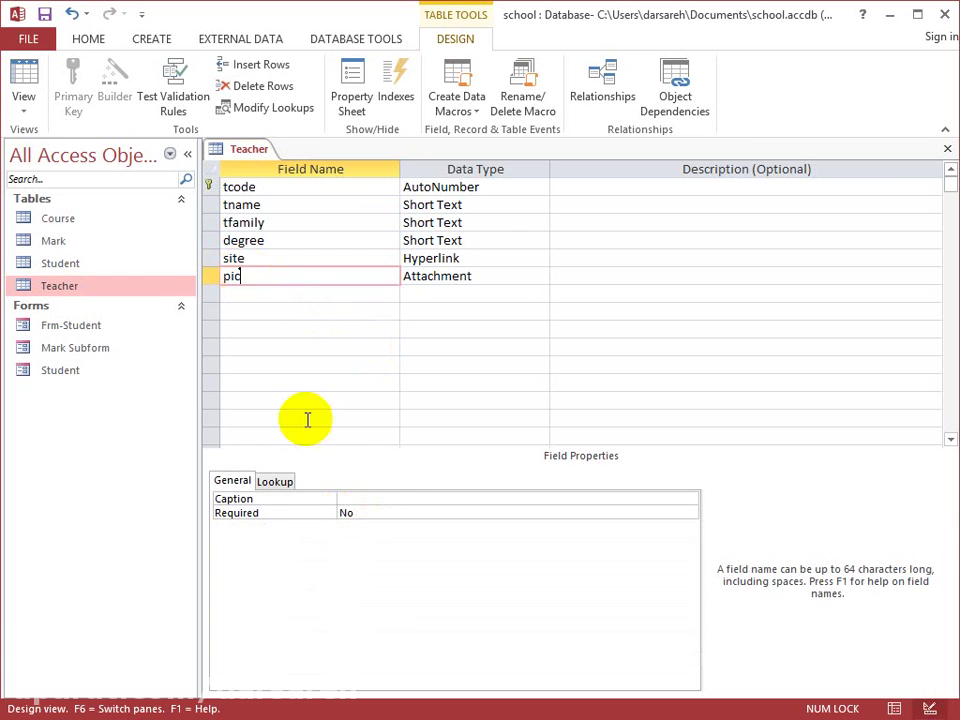
click(381, 502)
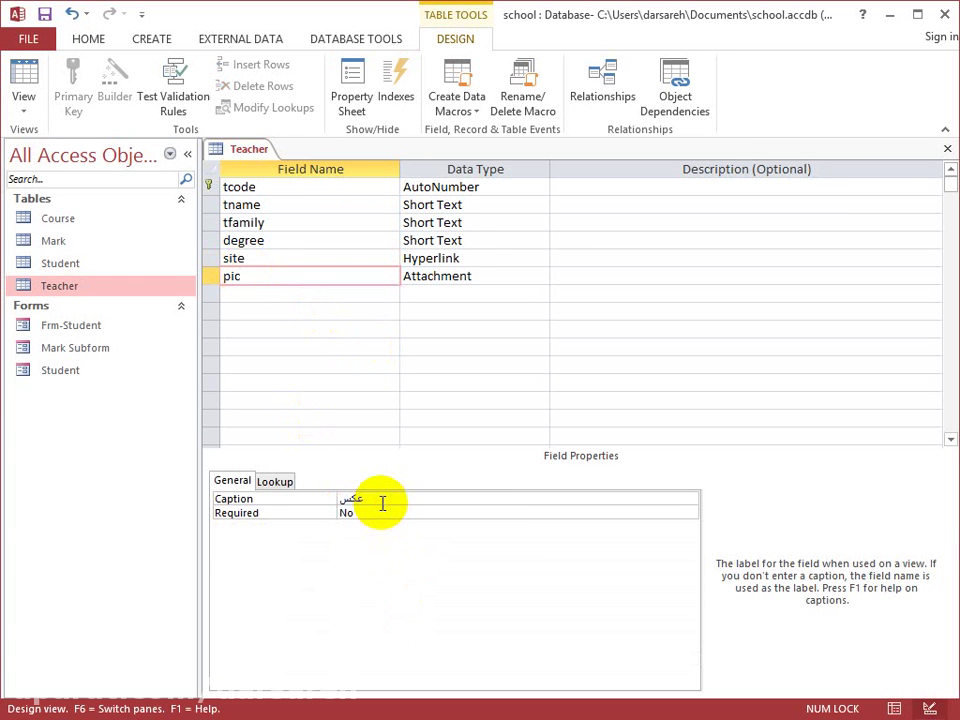
Save the Teacher table's design and close the table.
right_click(252, 150)
click(270, 156)
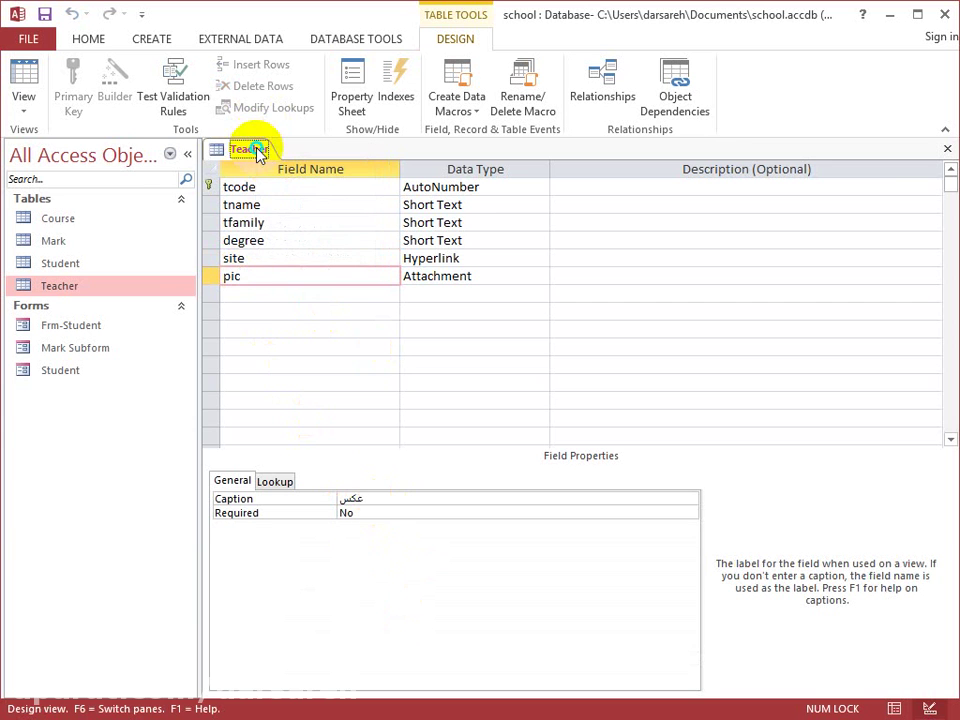
right_click(256, 151)
click(272, 184)
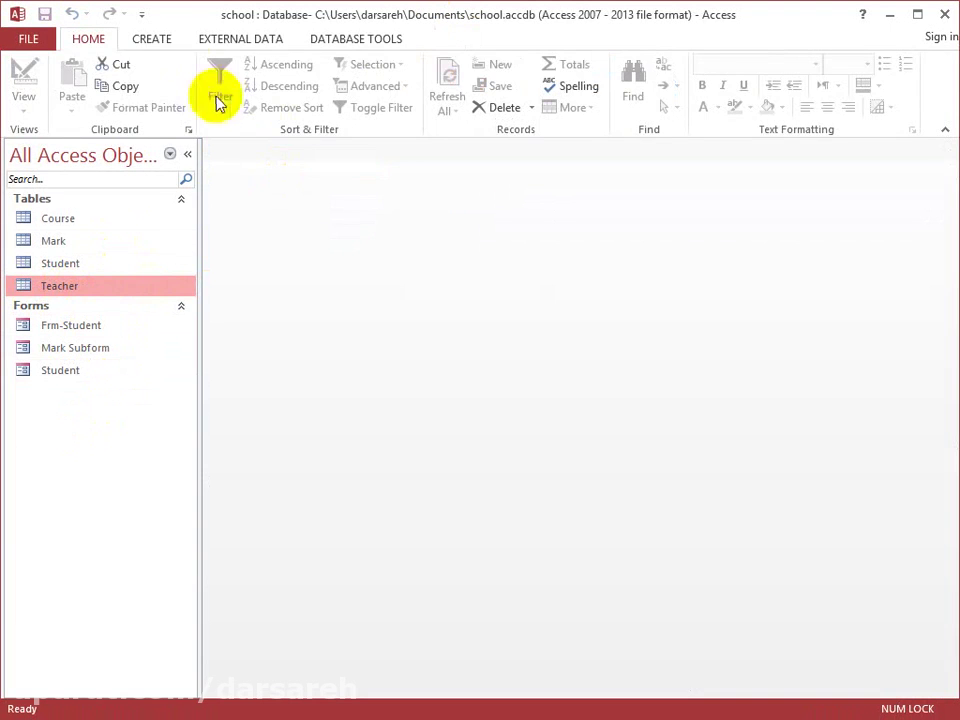
click(168, 40)
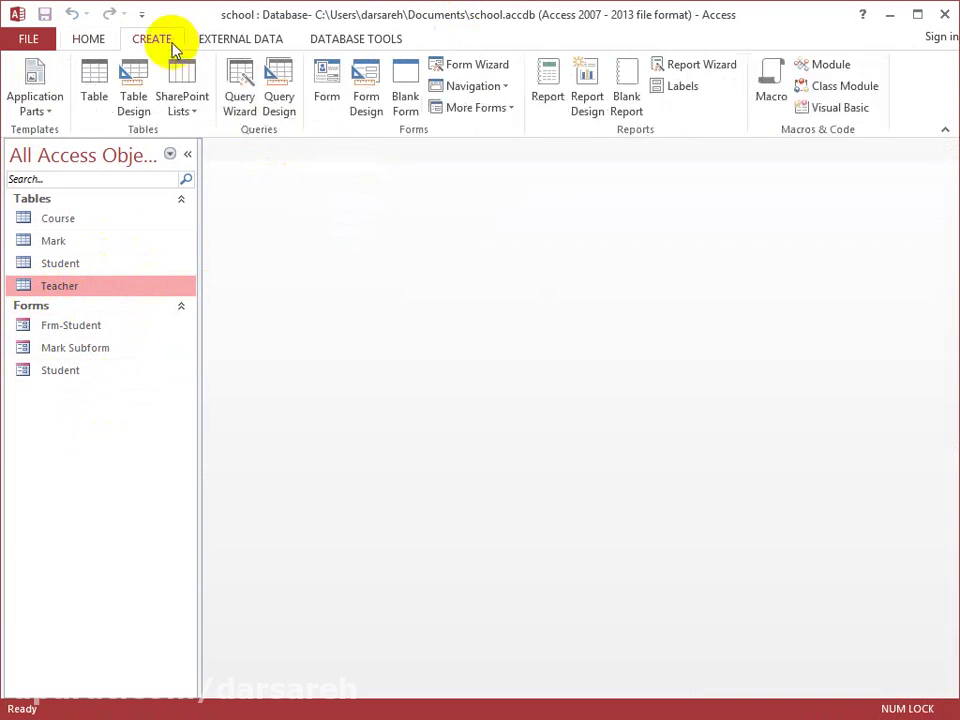
click(327, 97)
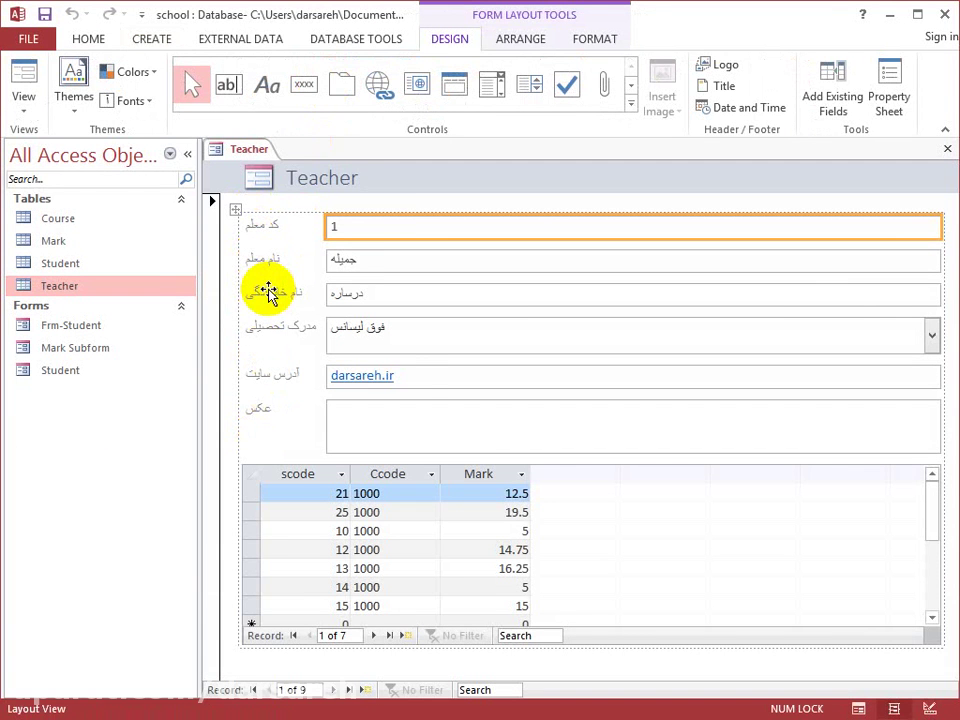
right_click(251, 153)
click(267, 181)
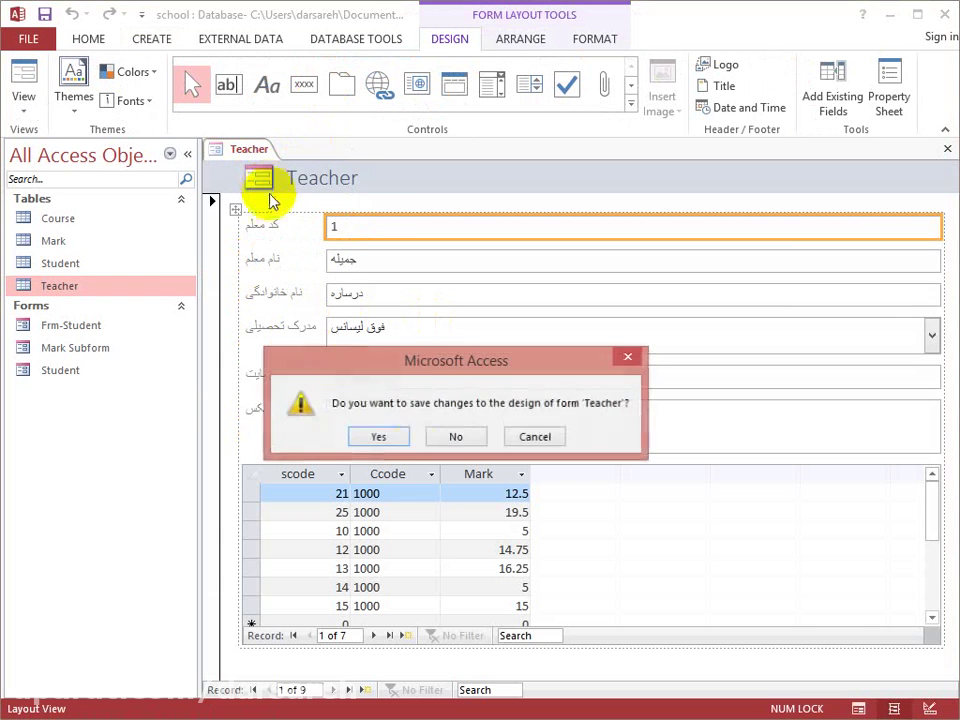
click(446, 438)
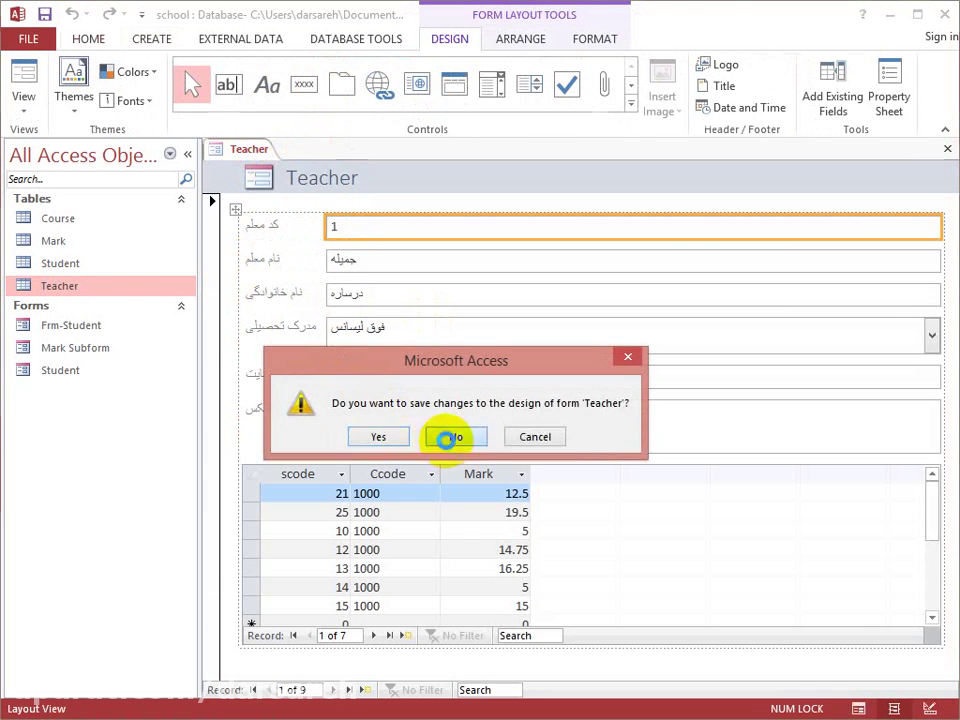
Set the default direction to Right-to-left in the client settings of the Access options.
click(28, 37)
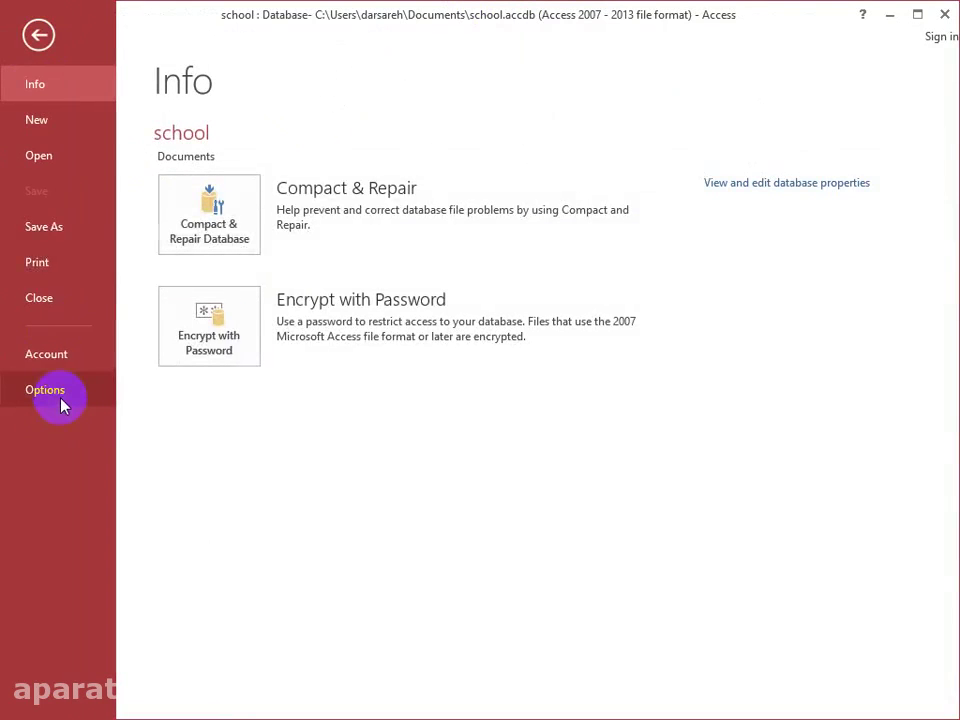
click(50, 392)
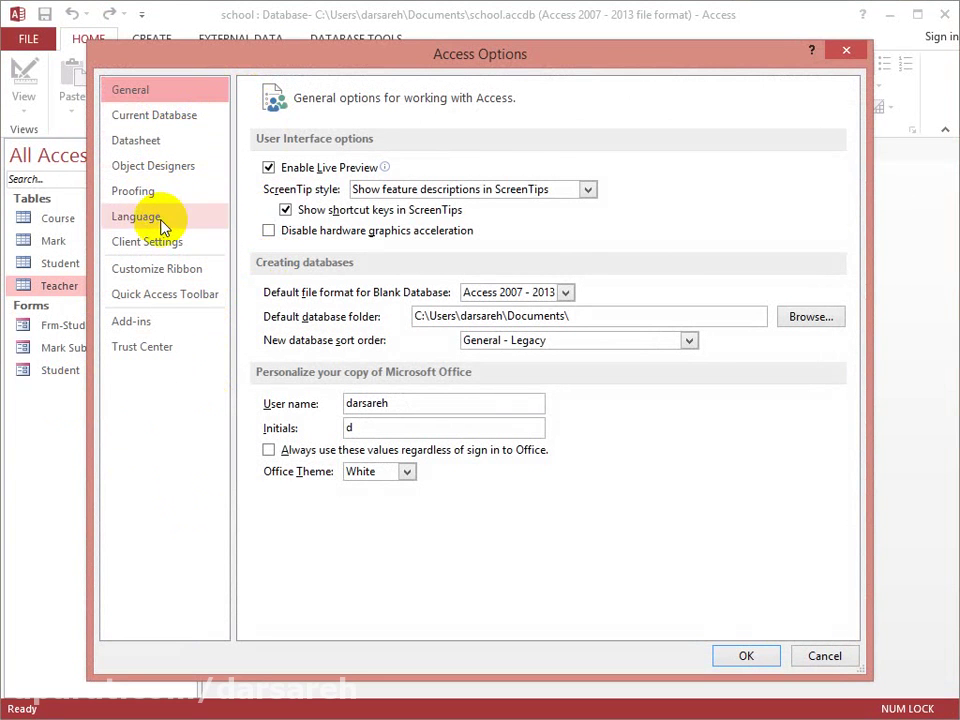
click(170, 118)
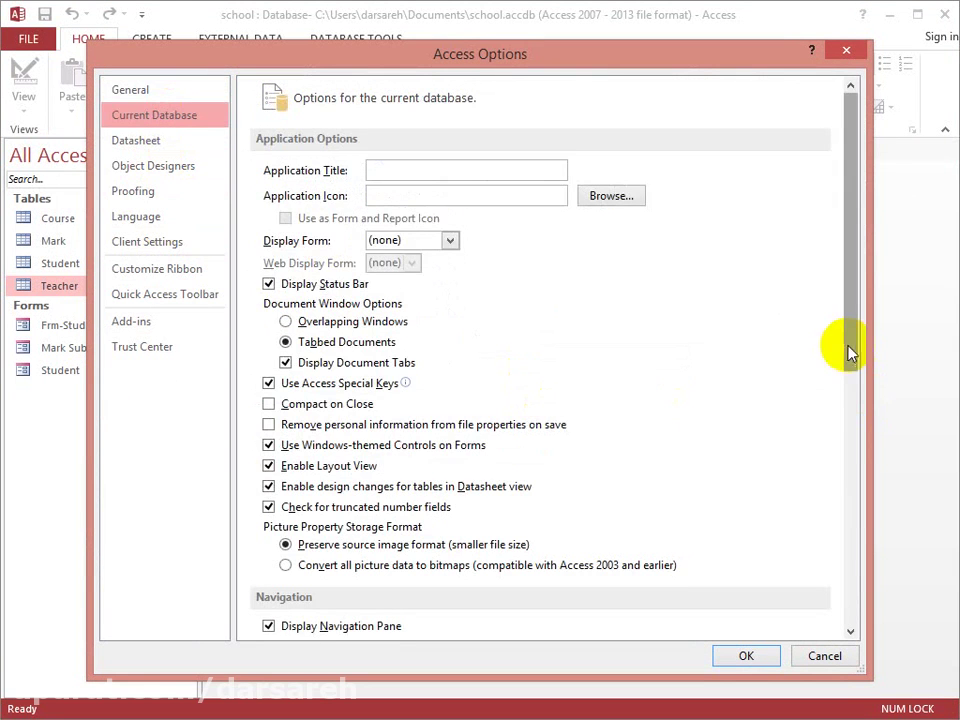
drag(851, 354, 857, 612)
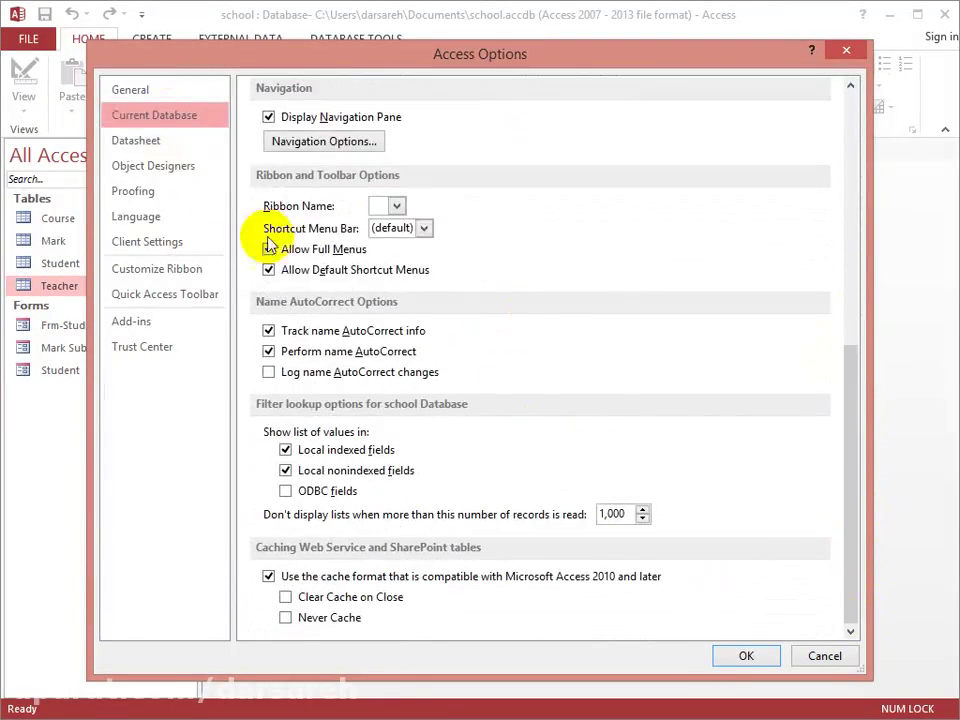
click(180, 150)
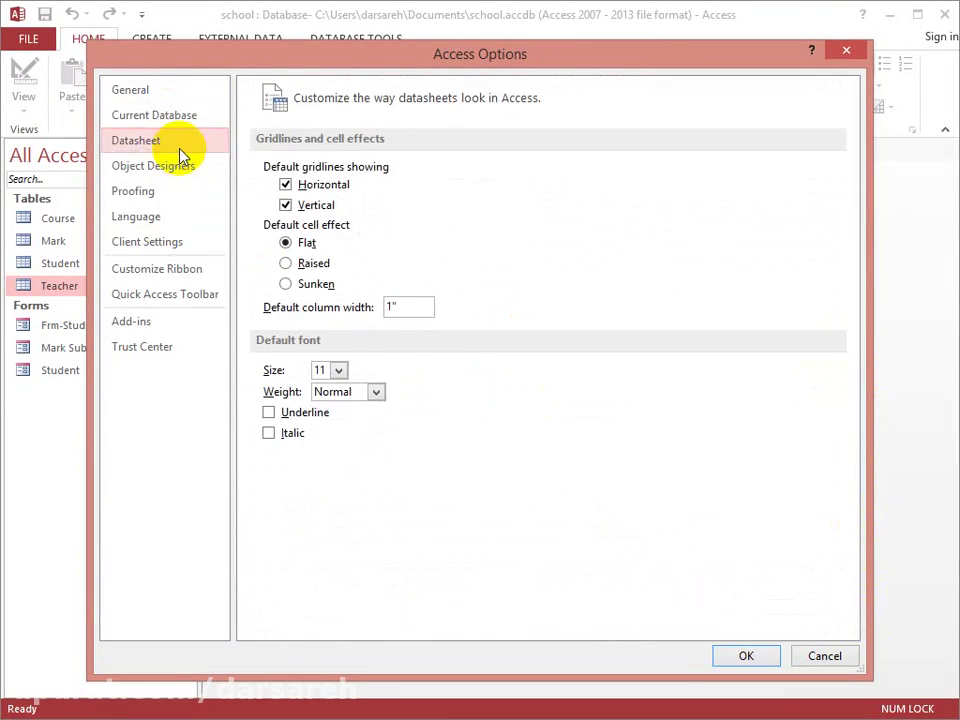
click(194, 176)
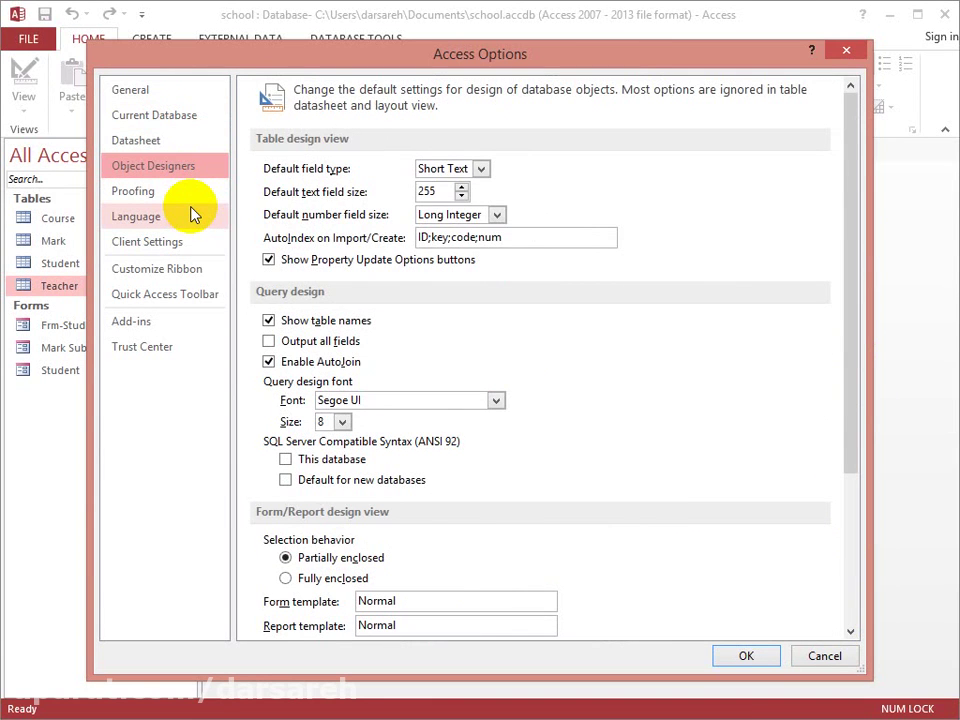
click(192, 198)
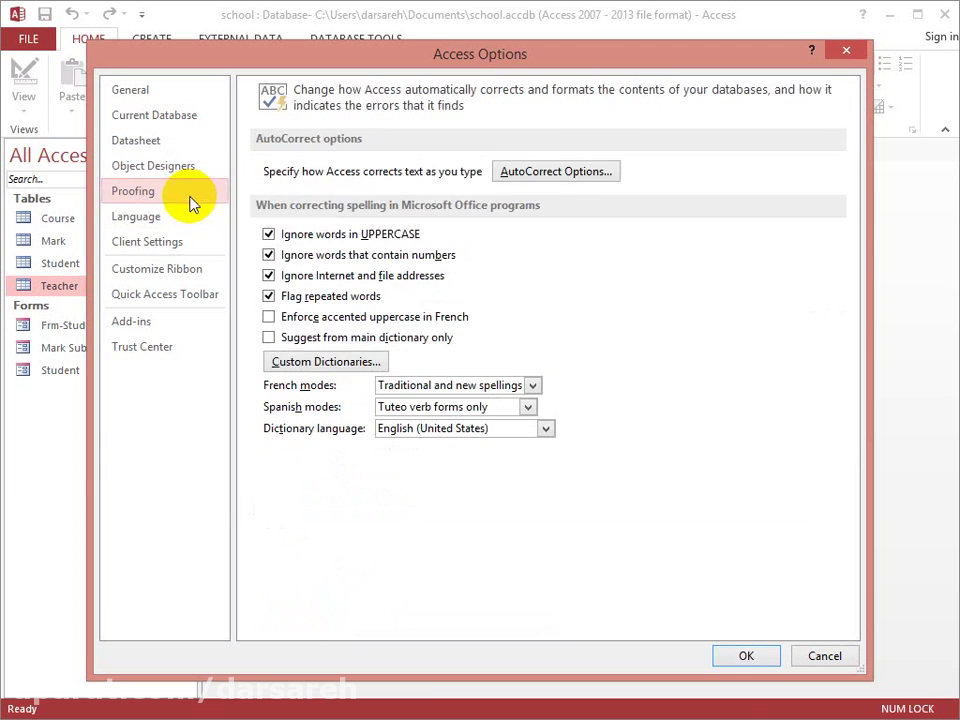
click(181, 222)
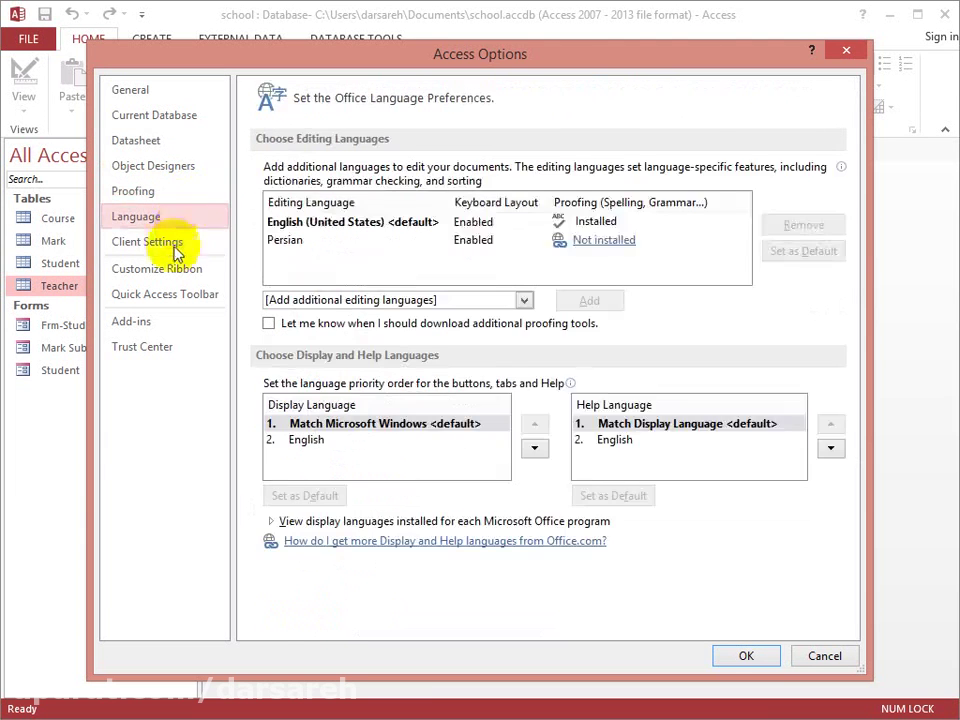
click(176, 245)
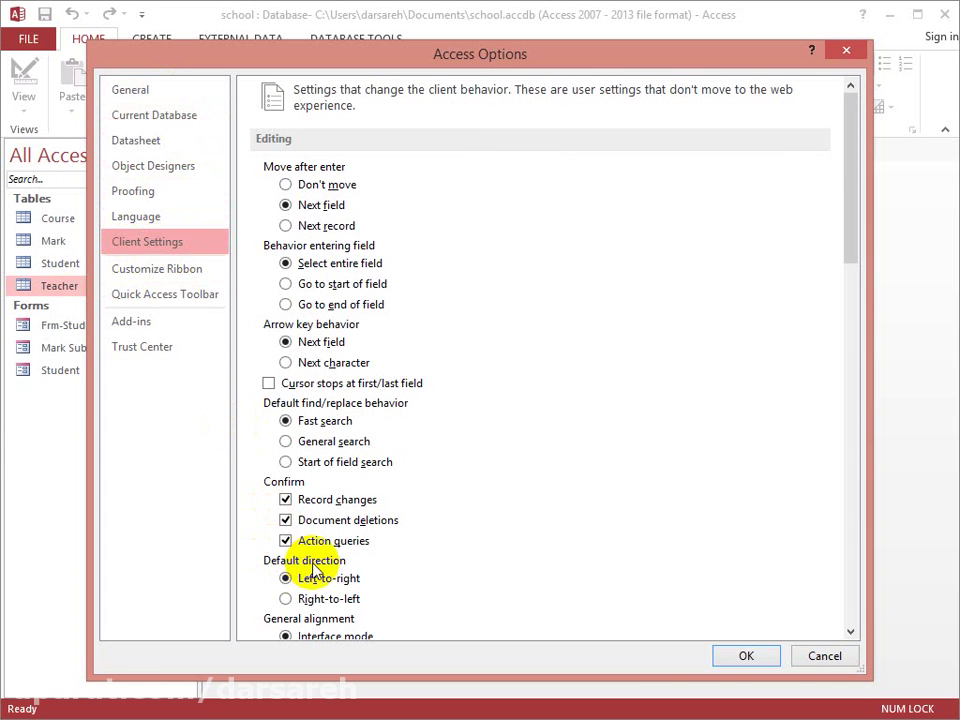
click(283, 599)
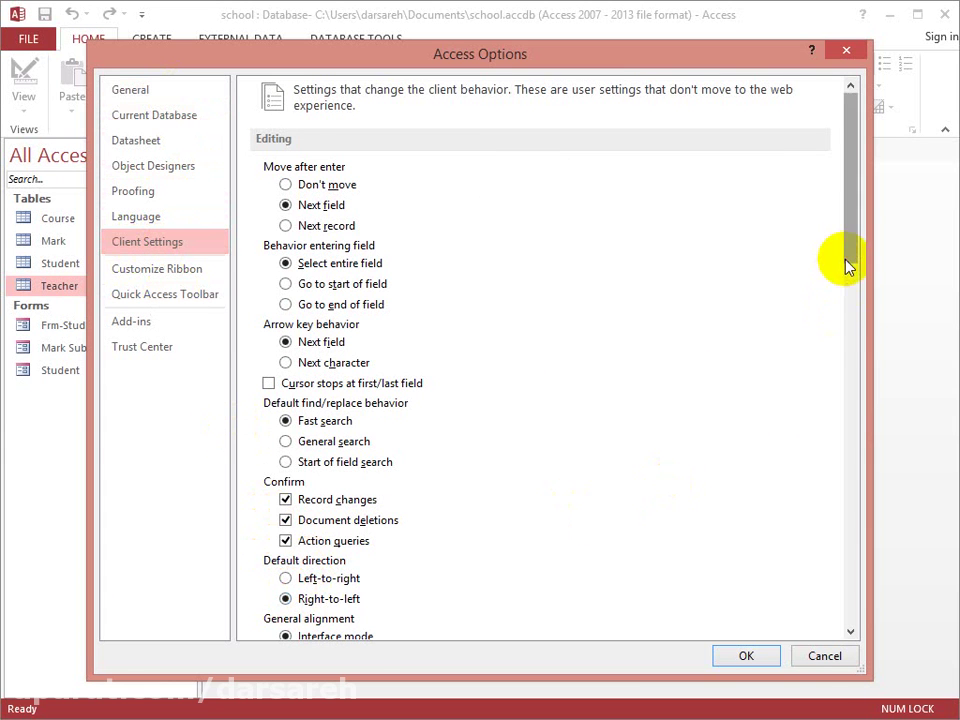
drag(846, 266, 849, 294)
click(740, 658)
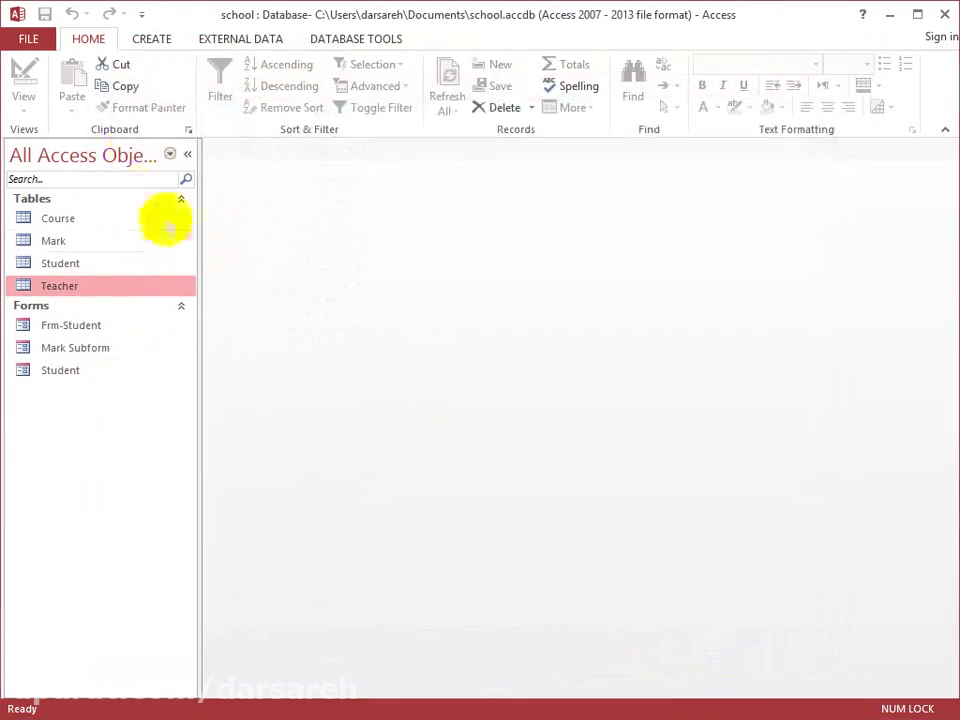
Create a form based on the Teacher table and save it as "Frm-Teacher".
click(154, 42)
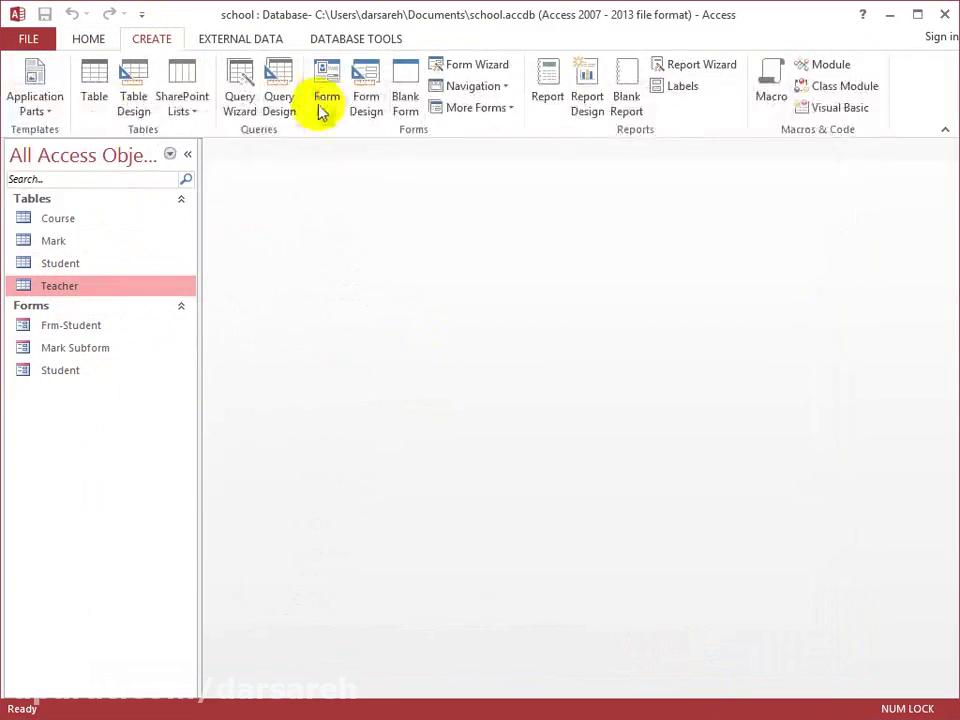
click(324, 100)
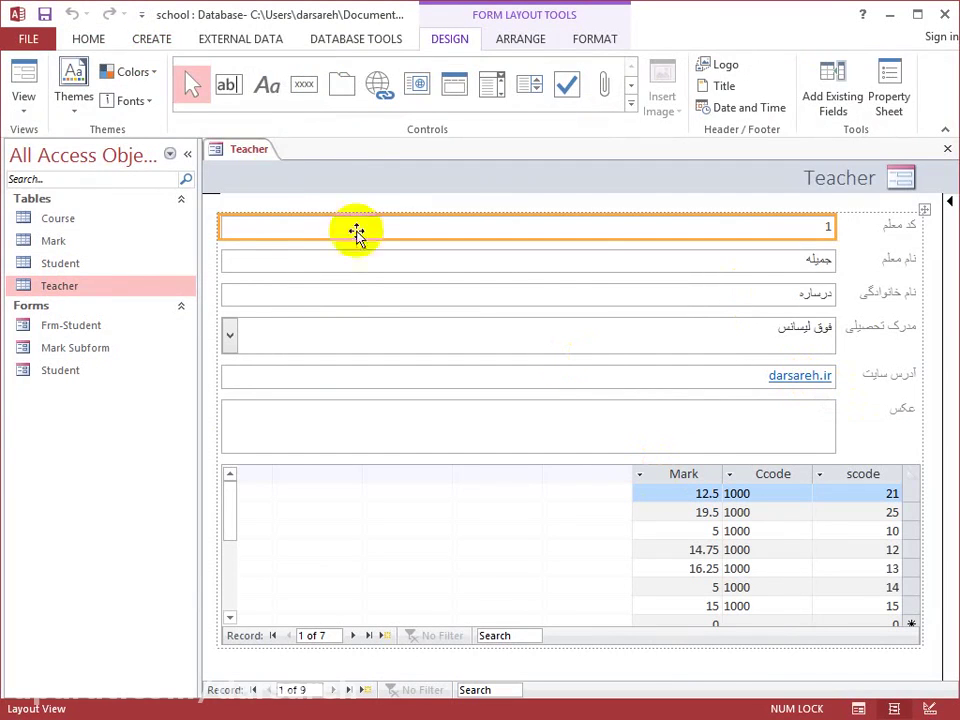
right_click(252, 150)
click(265, 156)
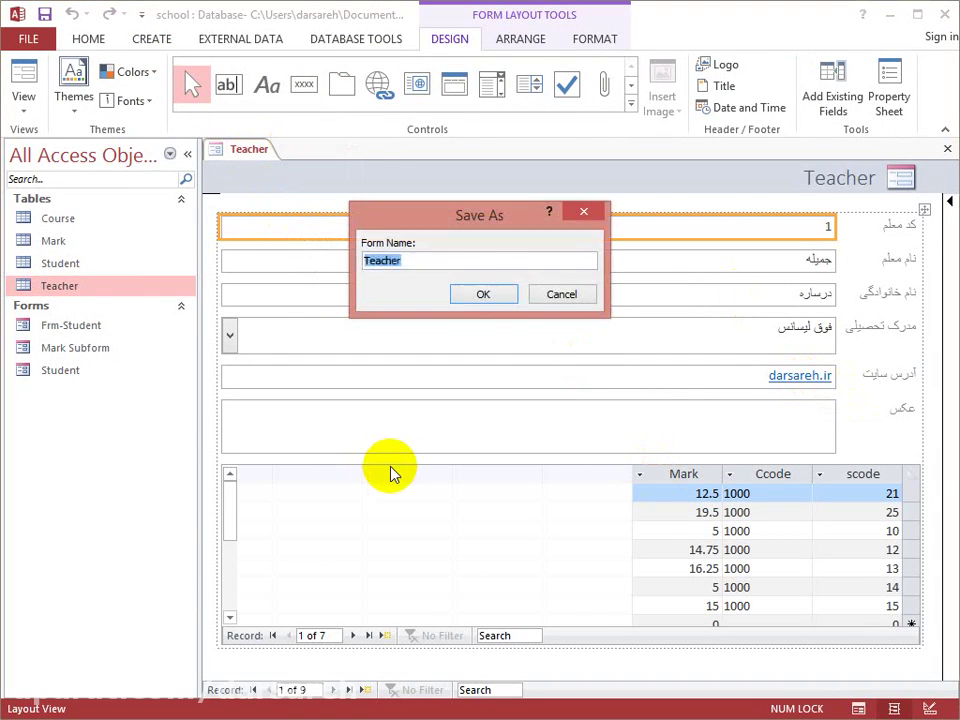
key(BackSpace)
text(Frm-Teache)
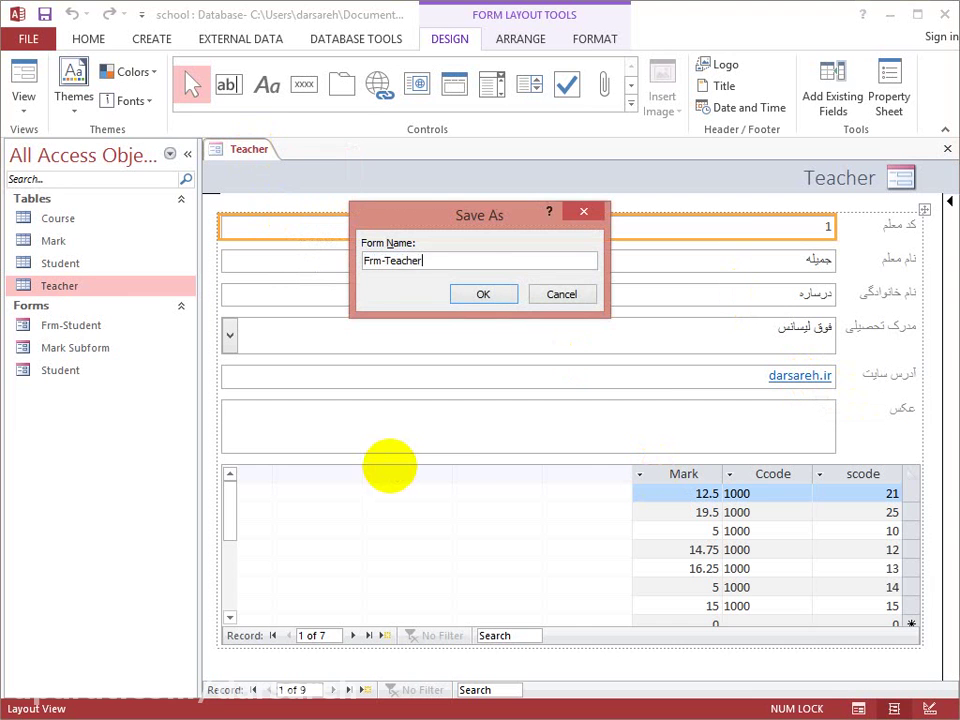
click(476, 293)
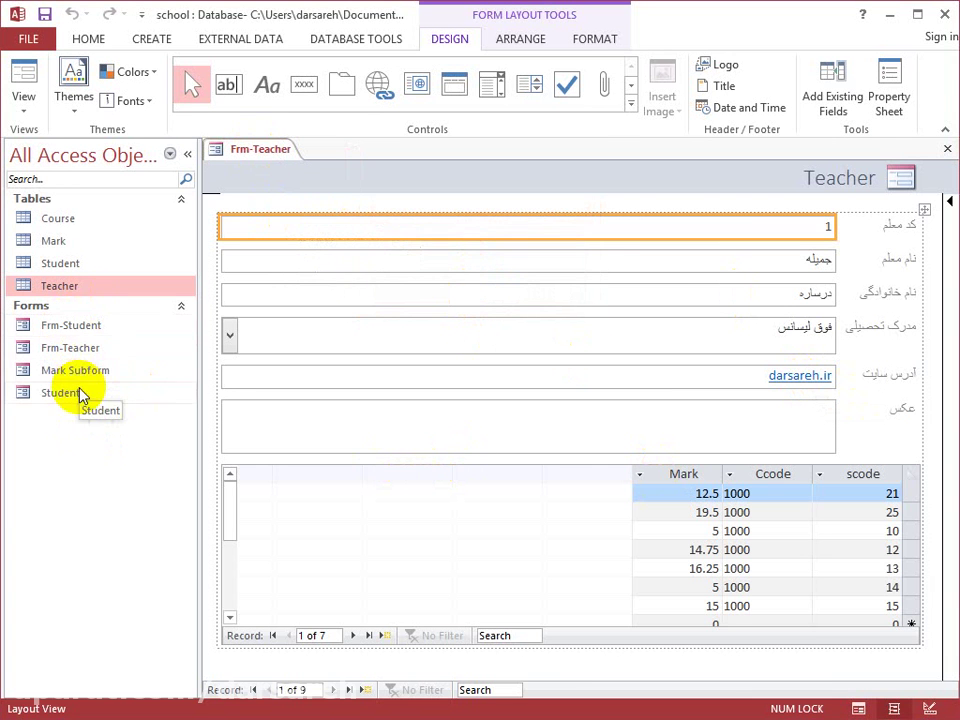
Select Frm-Teacher among the database's forms and close the open form.
click(74, 352)
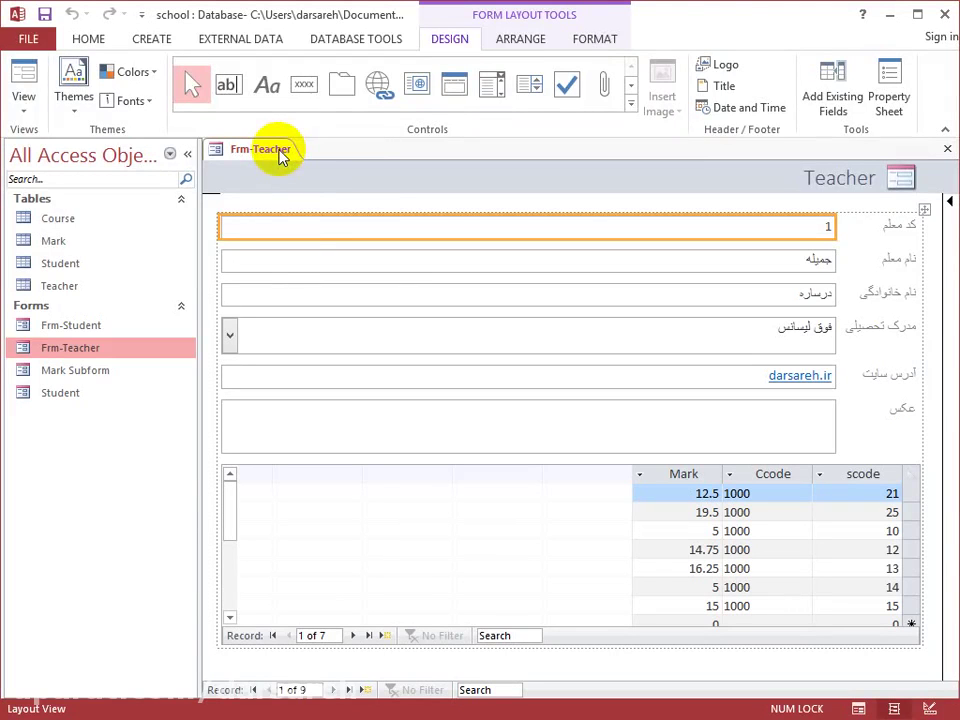
right_click(281, 157)
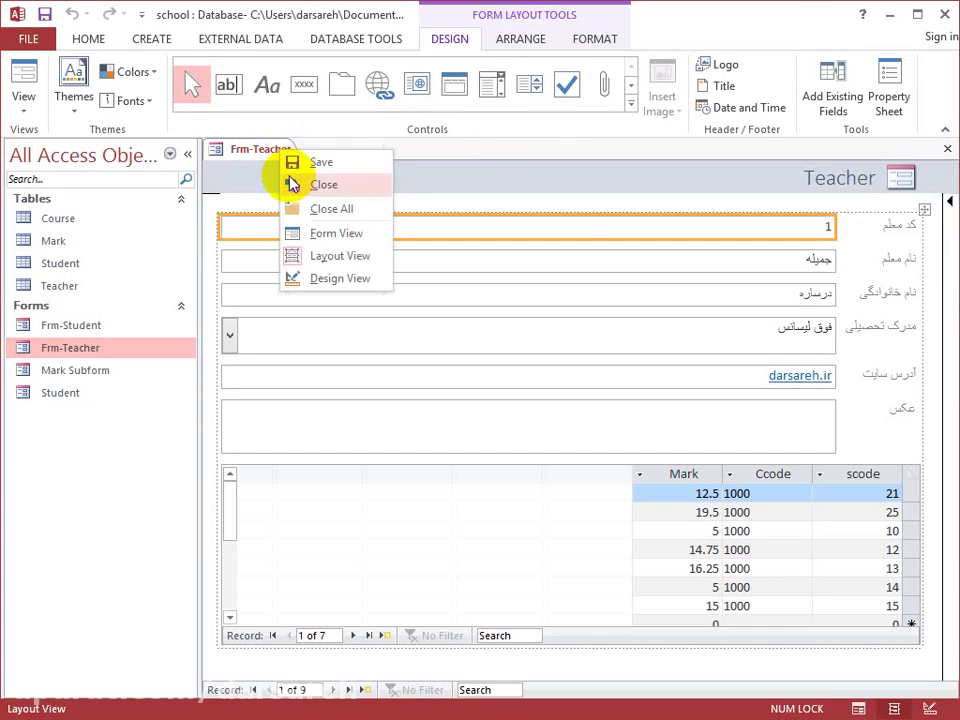
click(322, 184)
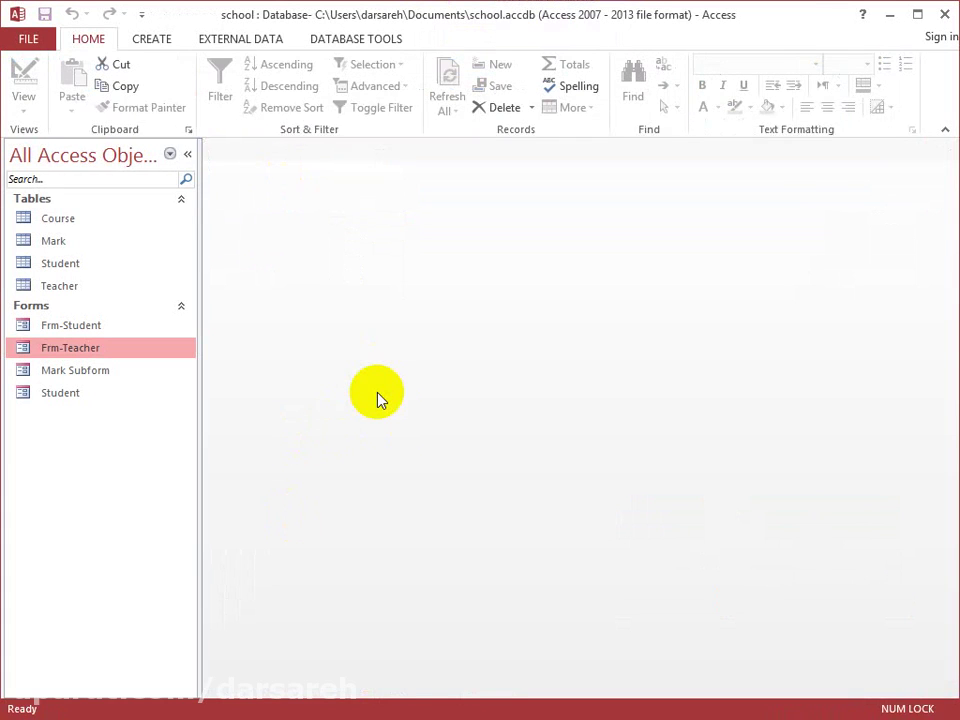